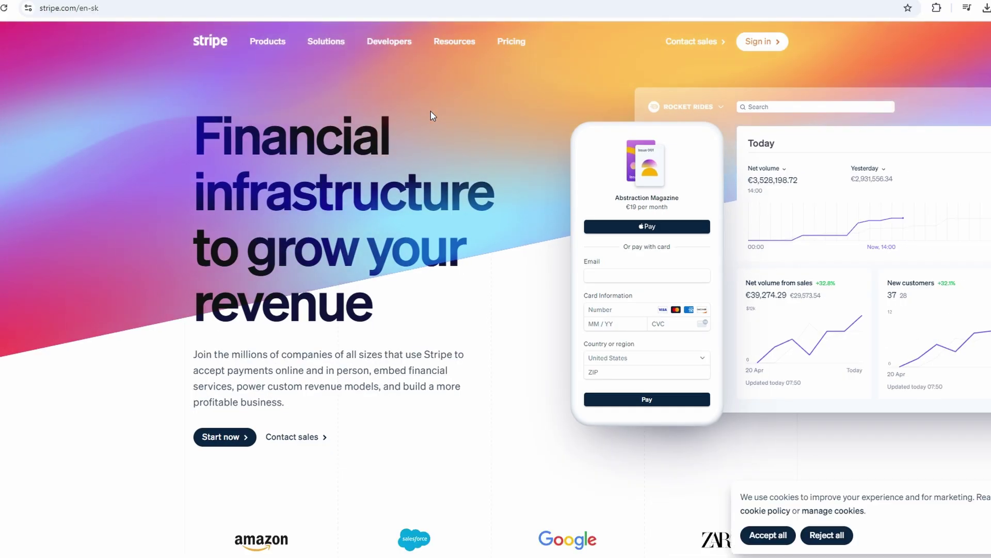
Step: Scroll through the Stripe landing page, then go to the sign-in page
scroll(432, 115, "down", 3)
scroll(432, 115, "down", 4)
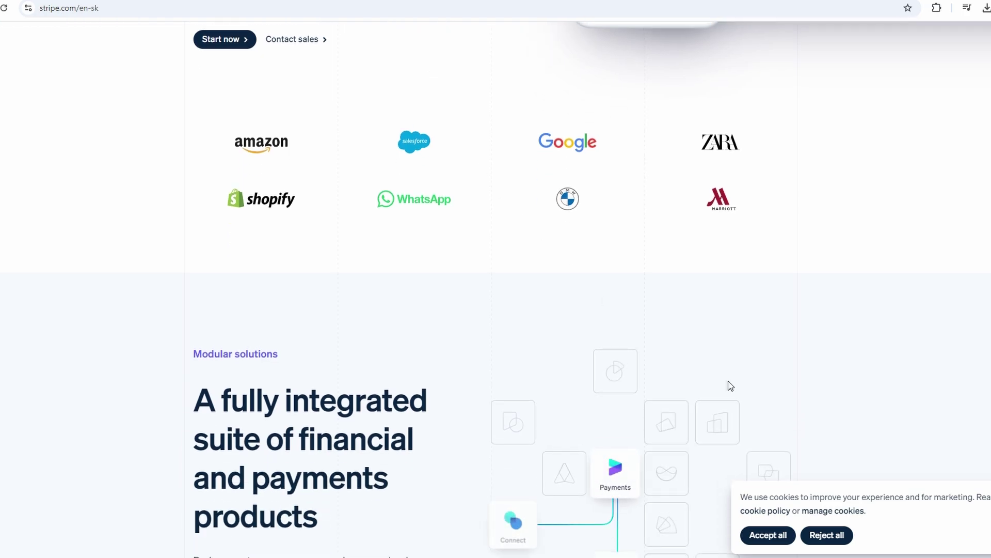
scroll(731, 385, "down", 4)
scroll(732, 379, "down", 9)
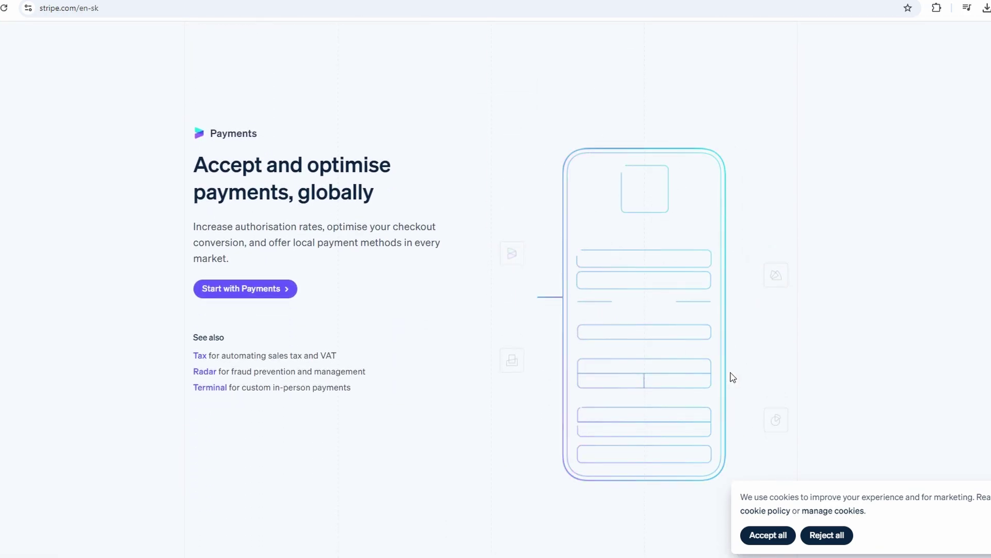
scroll(733, 377, "down", 8)
scroll(733, 377, "down", 2)
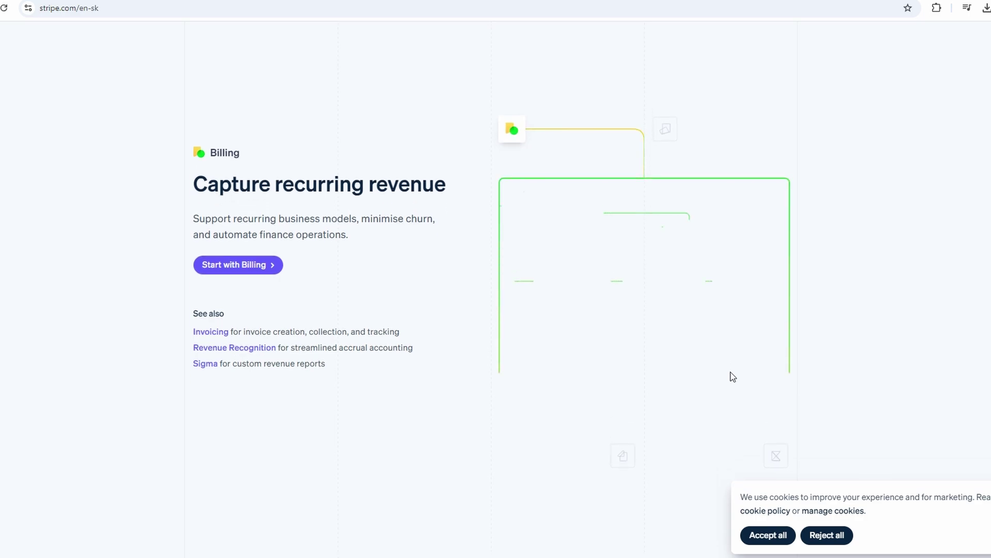
scroll(733, 378, "down", 1)
scroll(734, 378, "down", 6)
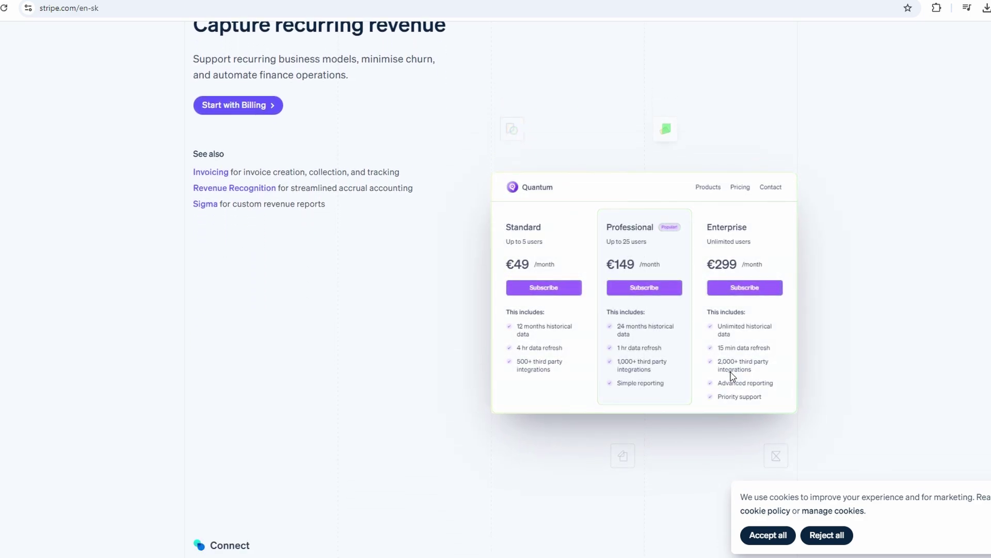
scroll(733, 378, "down", 1)
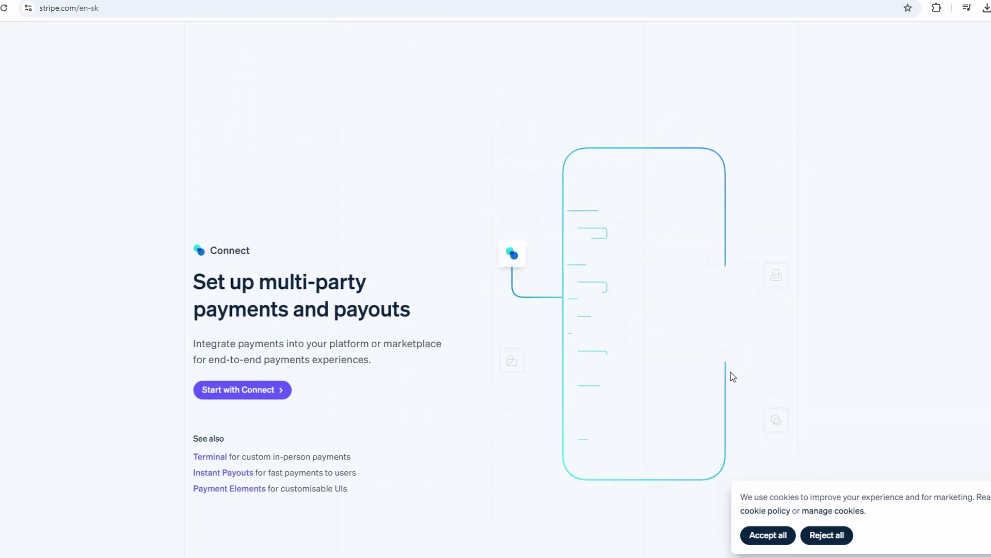
scroll(734, 377, "down", 8)
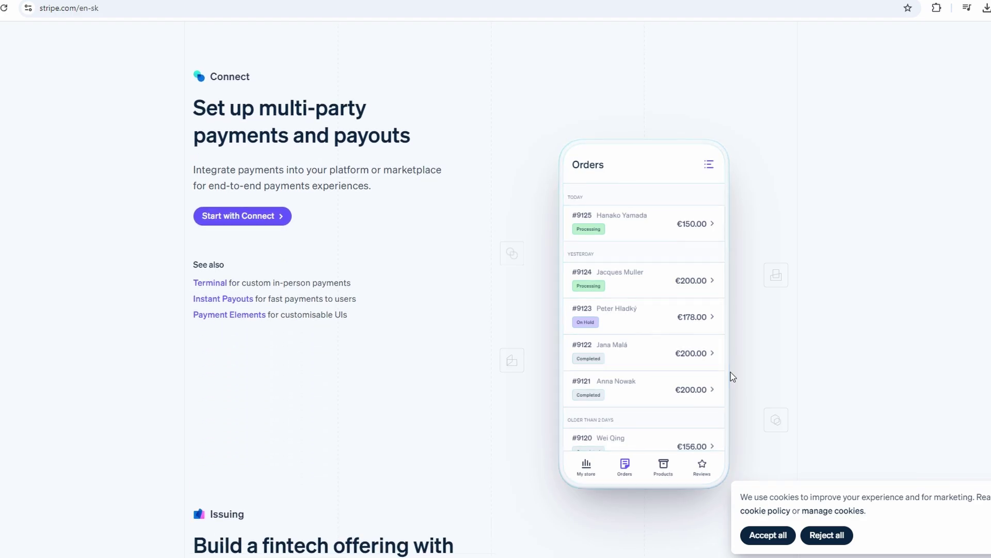
scroll(734, 377, "down", 3)
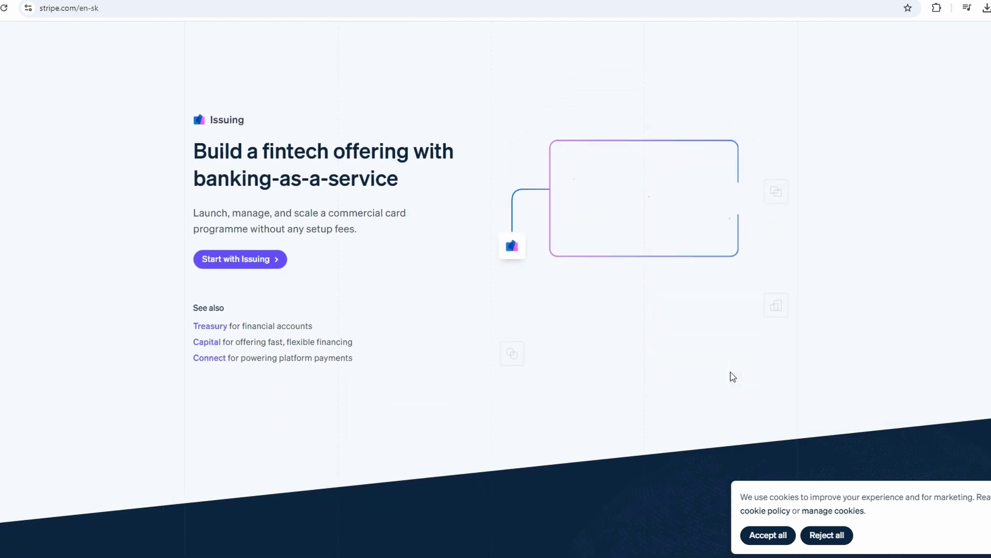
scroll(734, 377, "down", 7)
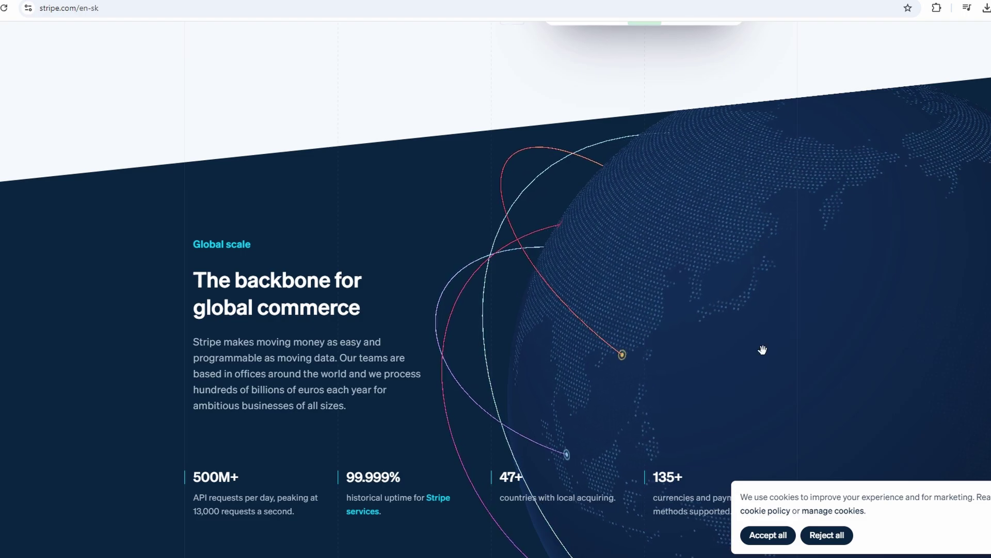
scroll(925, 365, "up", 5)
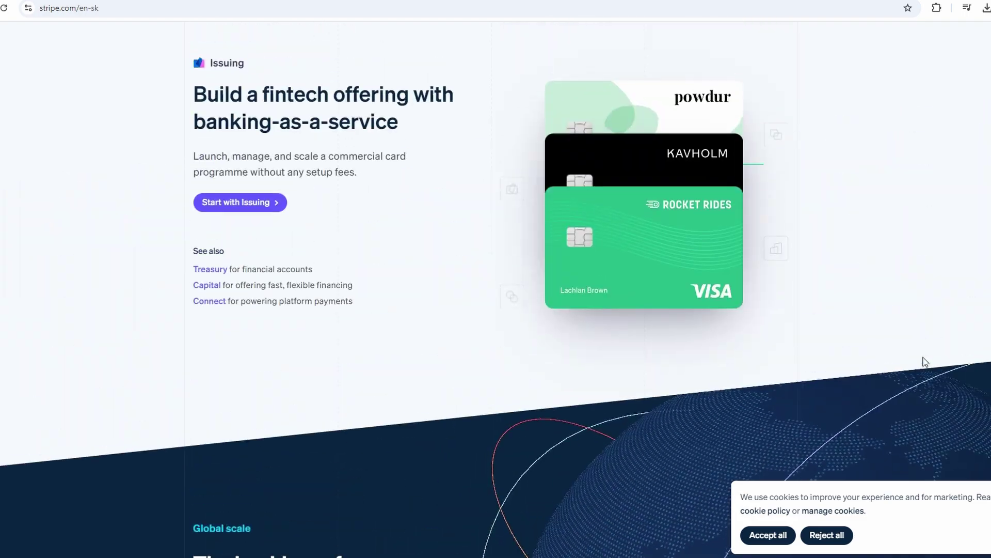
scroll(924, 365, "up", 7)
scroll(766, 237, "up", 20)
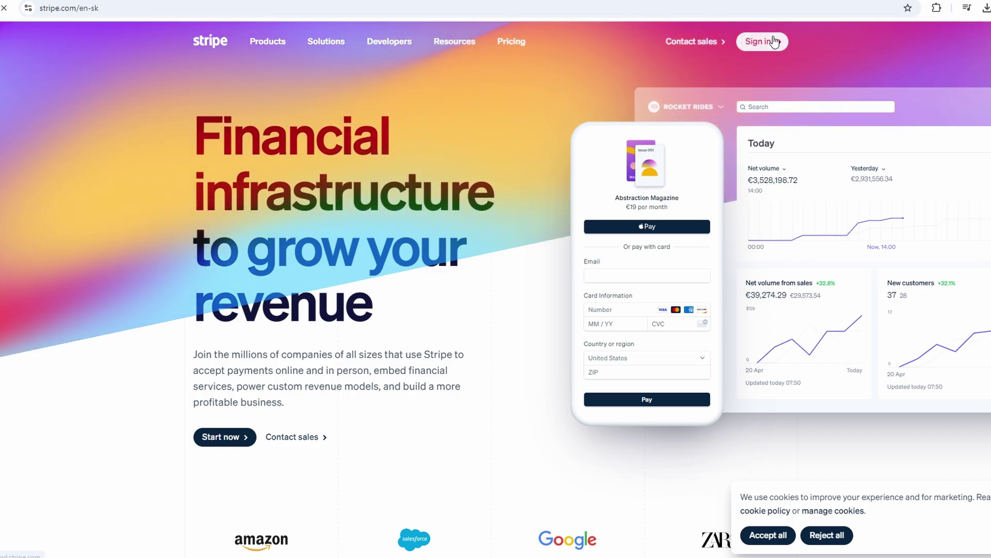
left_click(759, 41)
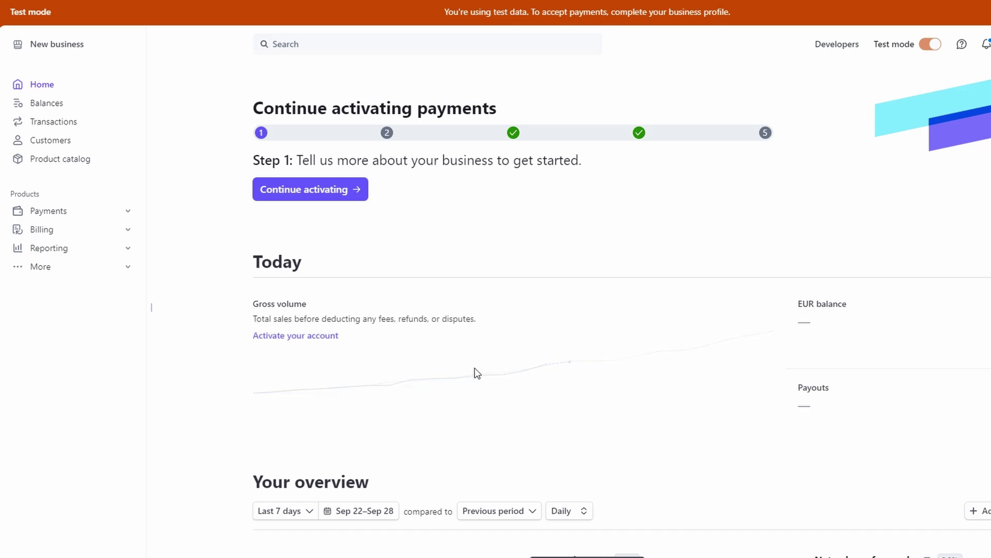
Step: Review and refresh the test-mode Home overview, expanding More to list Tax, Connect, Identity and Issuing
scroll(475, 367, "down", 5)
scroll(475, 368, "down", 4)
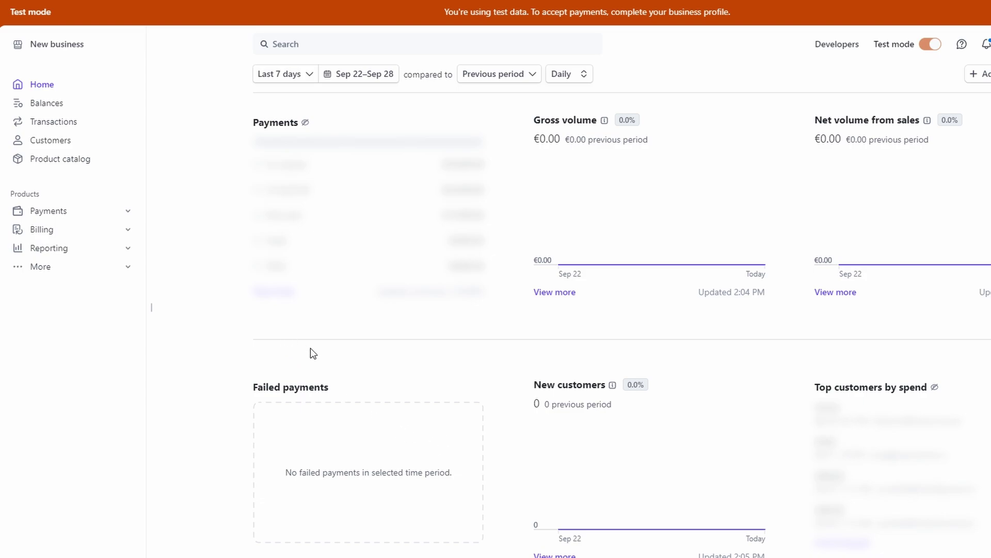
left_click(74, 88)
left_click(52, 268)
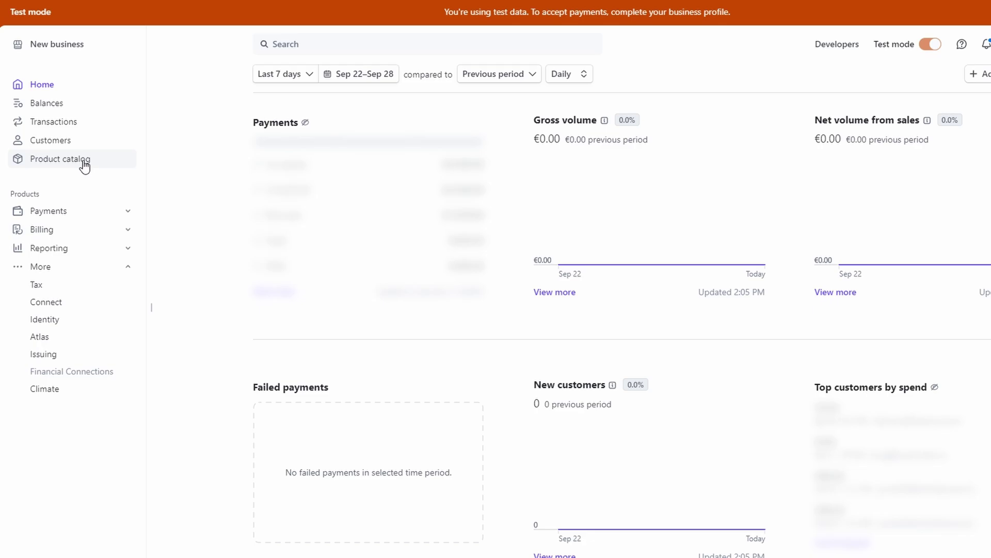
scroll(275, 296, "up", 8)
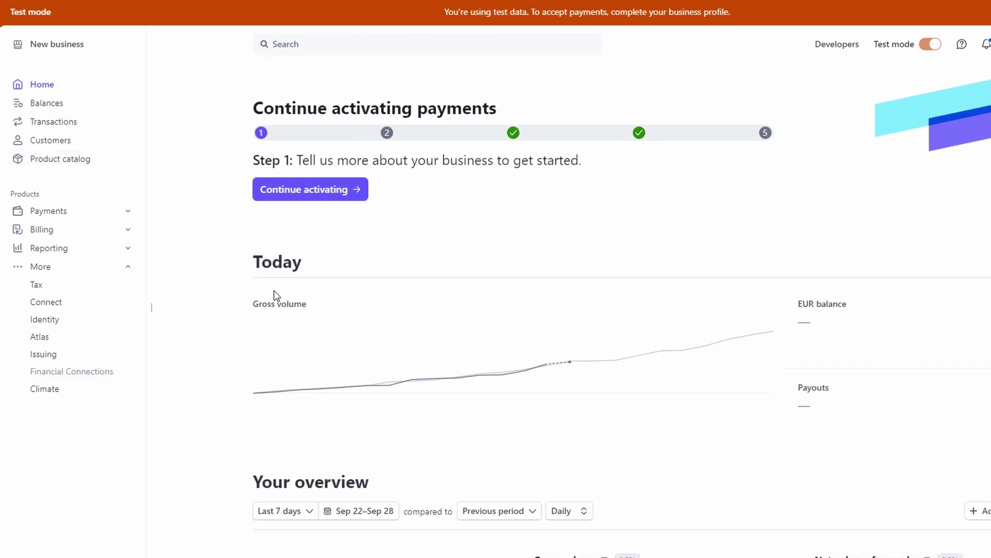
Step: Start payments activation and step through Business type, Personal details, Business details and bank to Review and finish
left_click(327, 194)
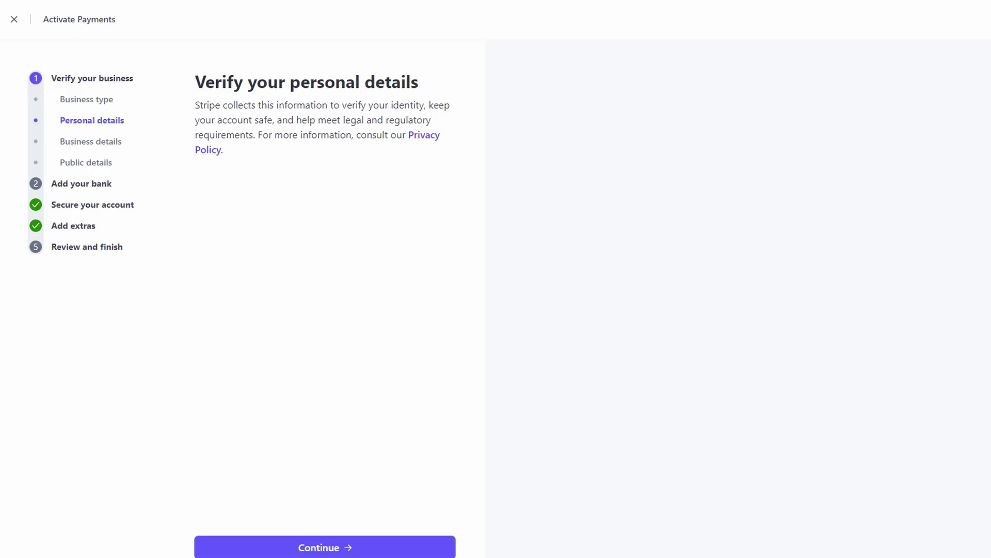
left_click(84, 102)
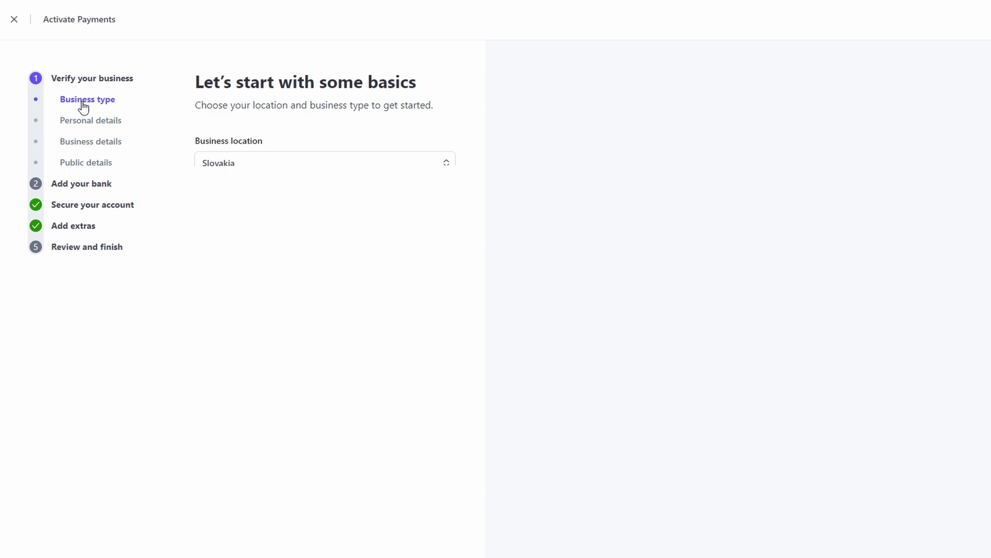
left_click(82, 124)
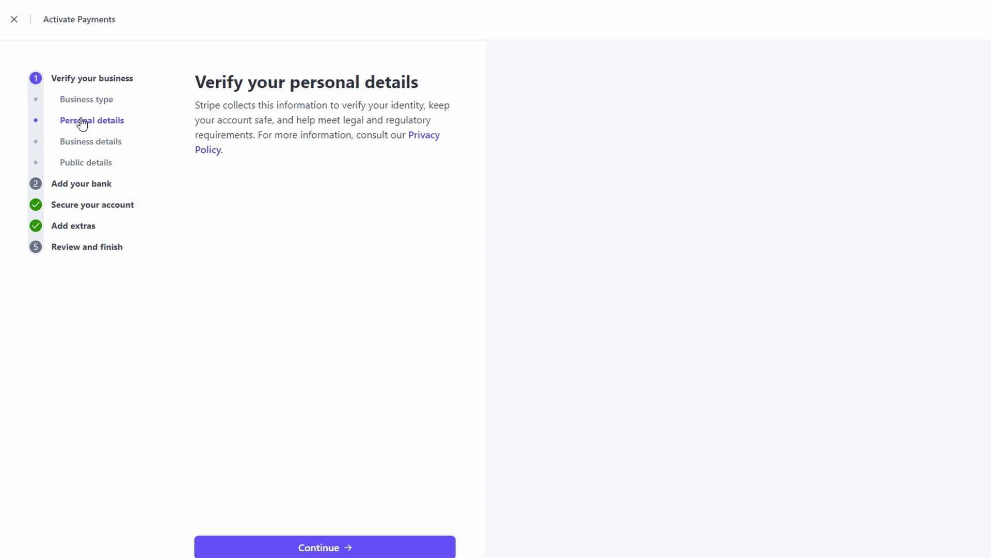
scroll(225, 162, "down", 1)
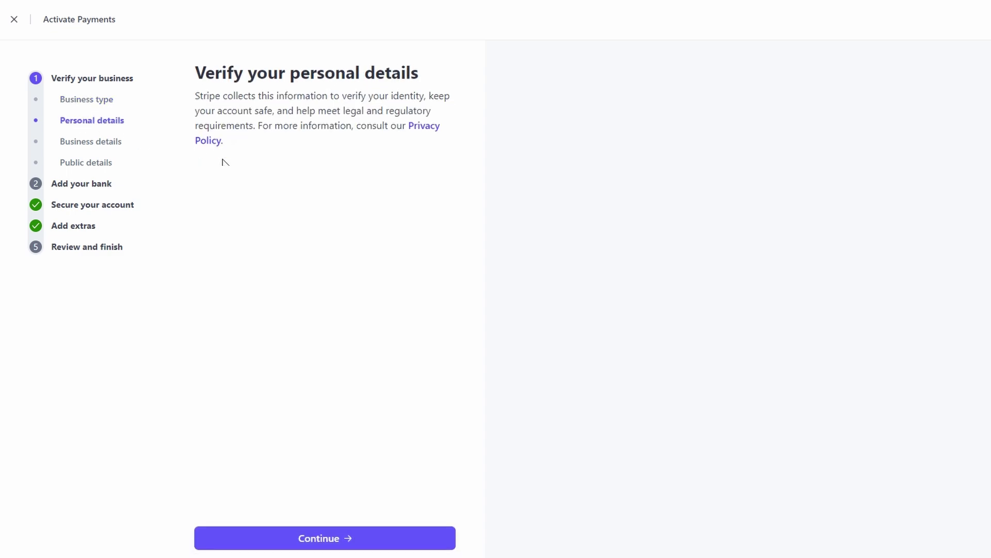
left_click(95, 143)
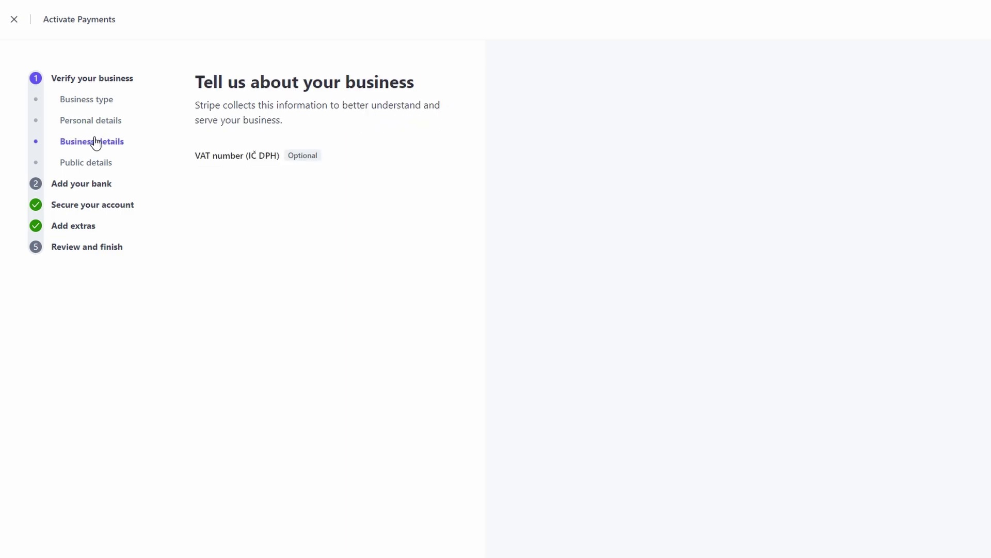
left_click(85, 185)
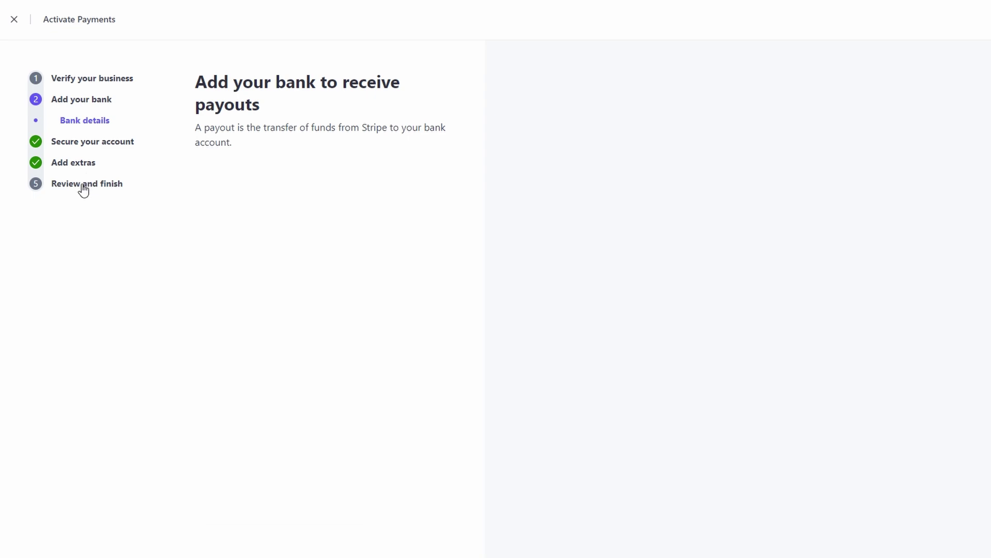
left_click(83, 185)
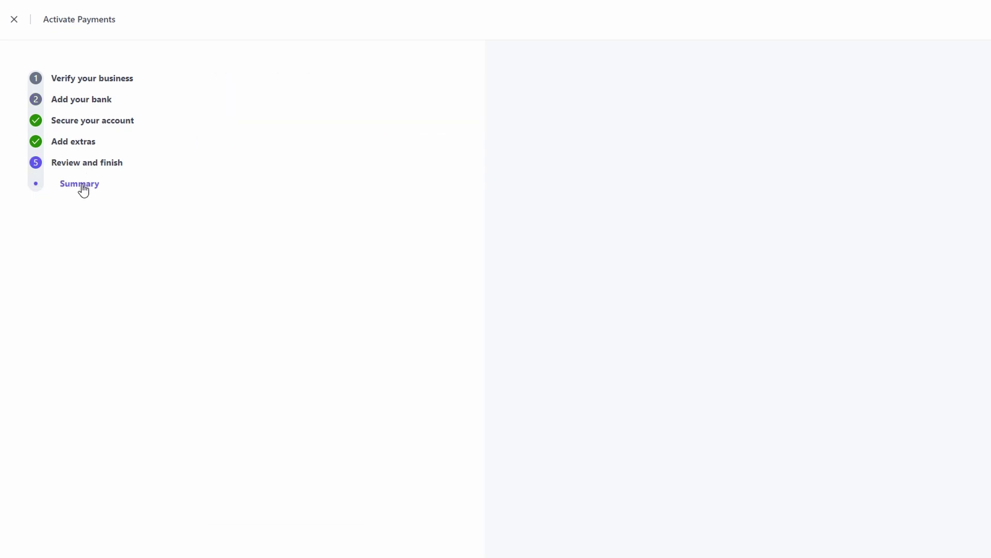
left_click(14, 20)
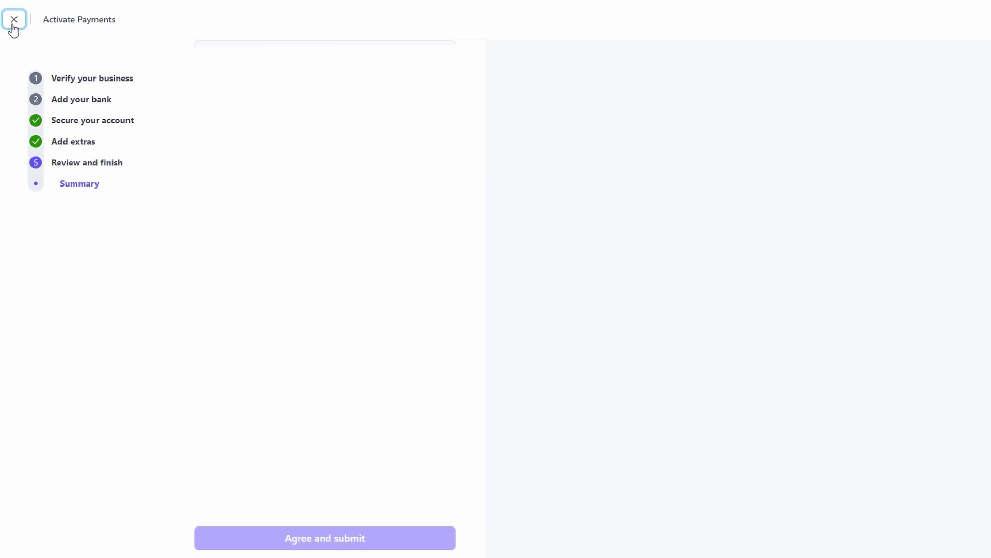
Step: Leave activation, go to Customers and review the Create customer form with Billing information expanded
left_click(14, 21)
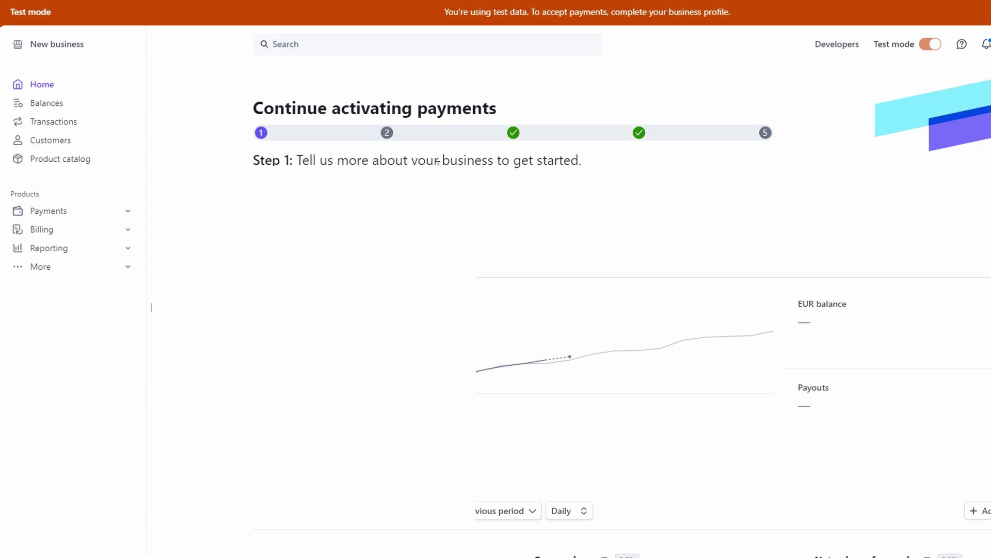
left_click(41, 140)
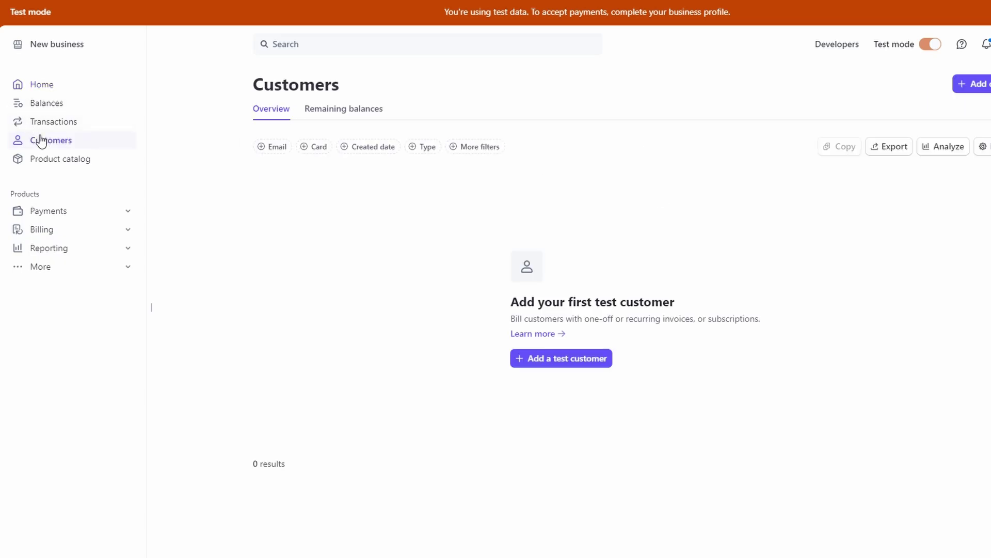
left_click(564, 363)
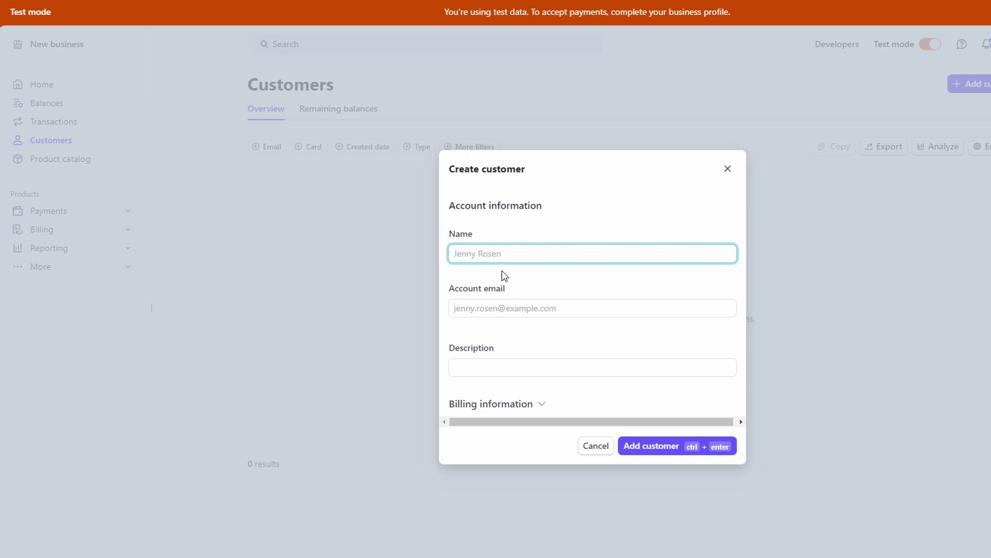
left_click(540, 403)
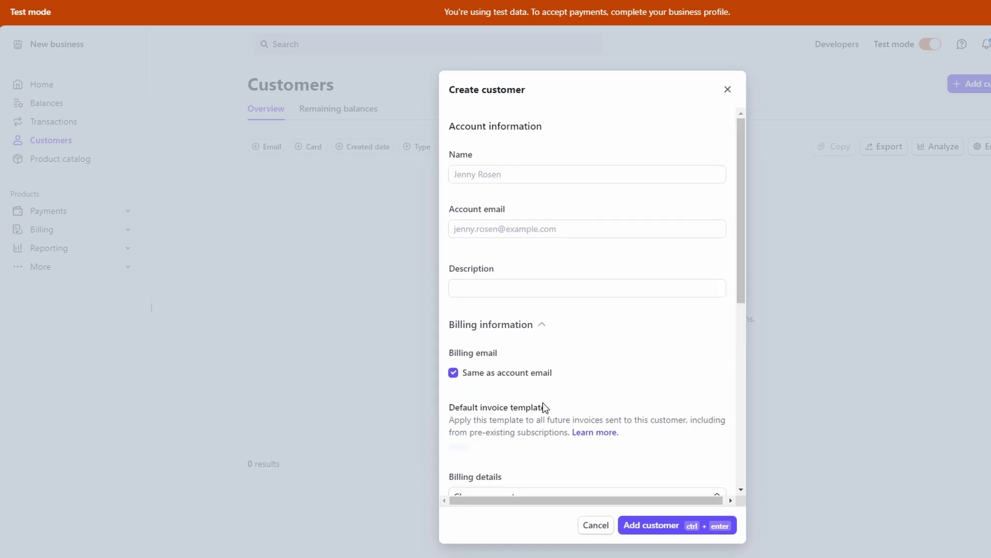
scroll(547, 400, "down", 1)
scroll(550, 397, "down", 7)
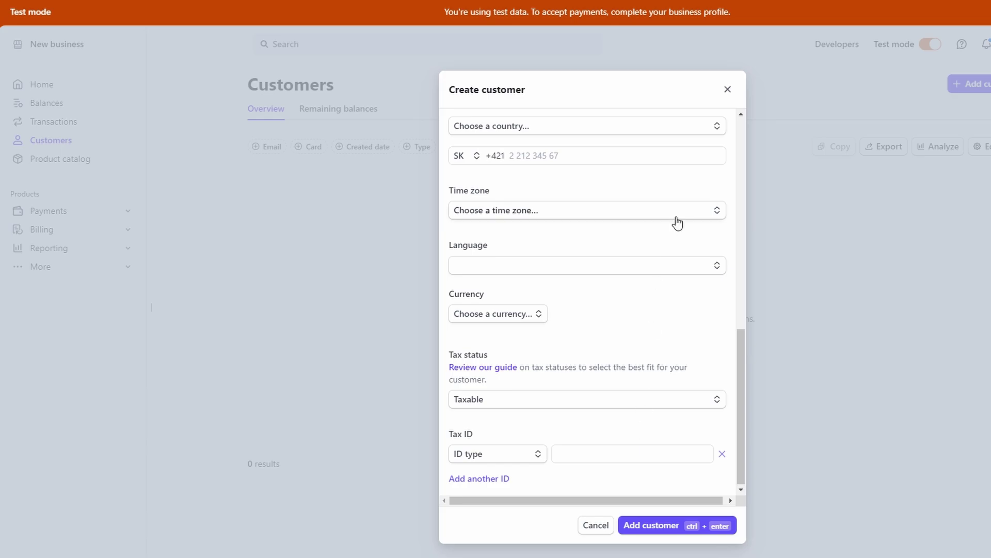
Step: Discard the customer form and start a test invoice from Billing › Invoices
left_click(729, 93)
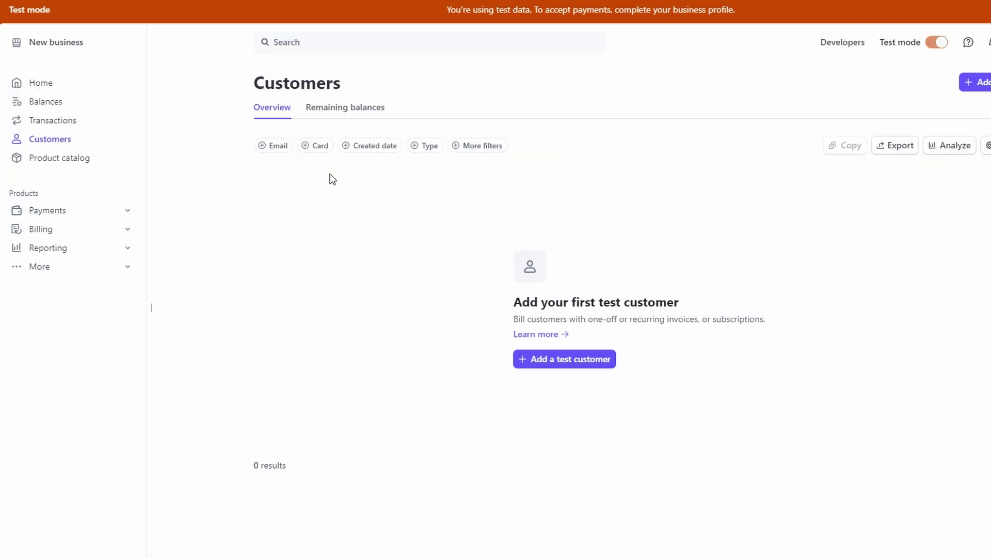
left_click(71, 230)
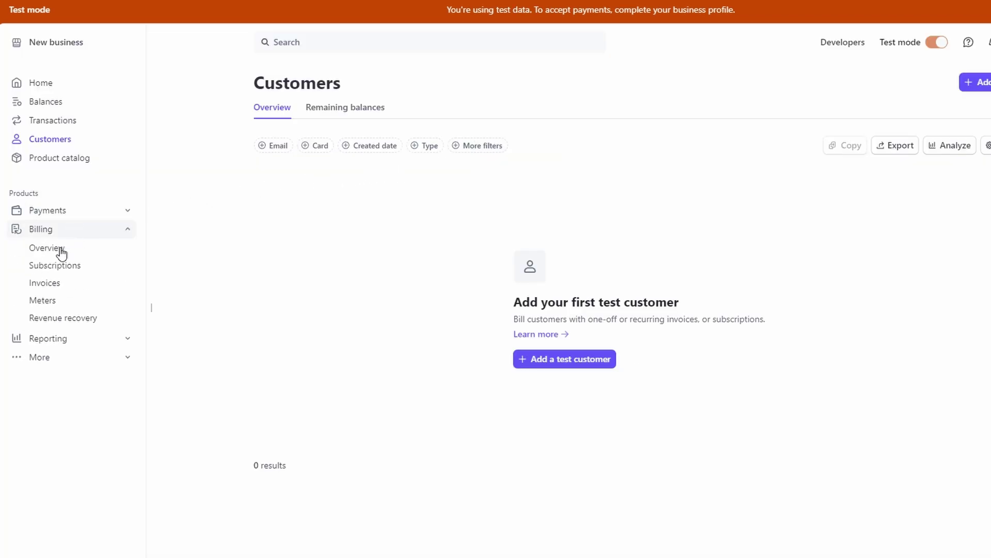
left_click(47, 283)
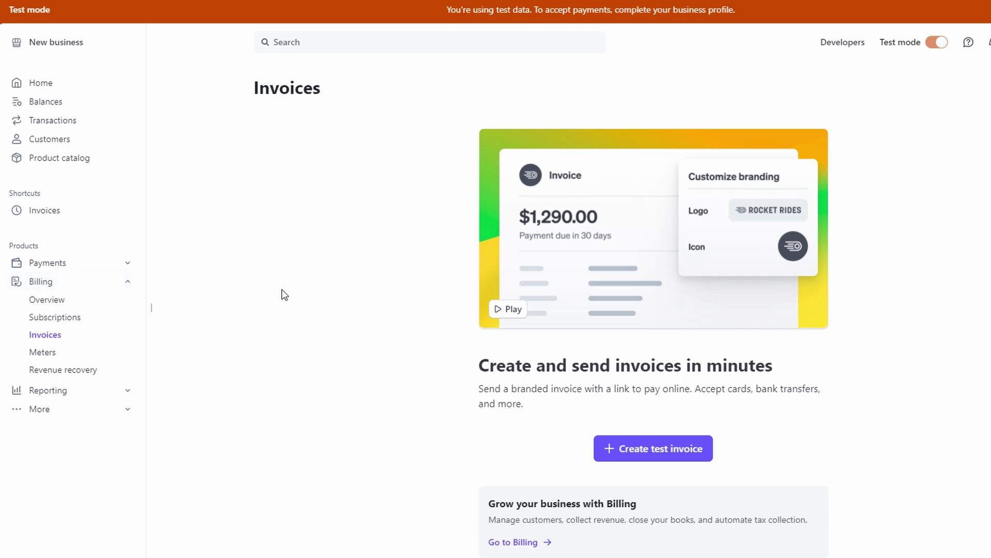
left_click(655, 448)
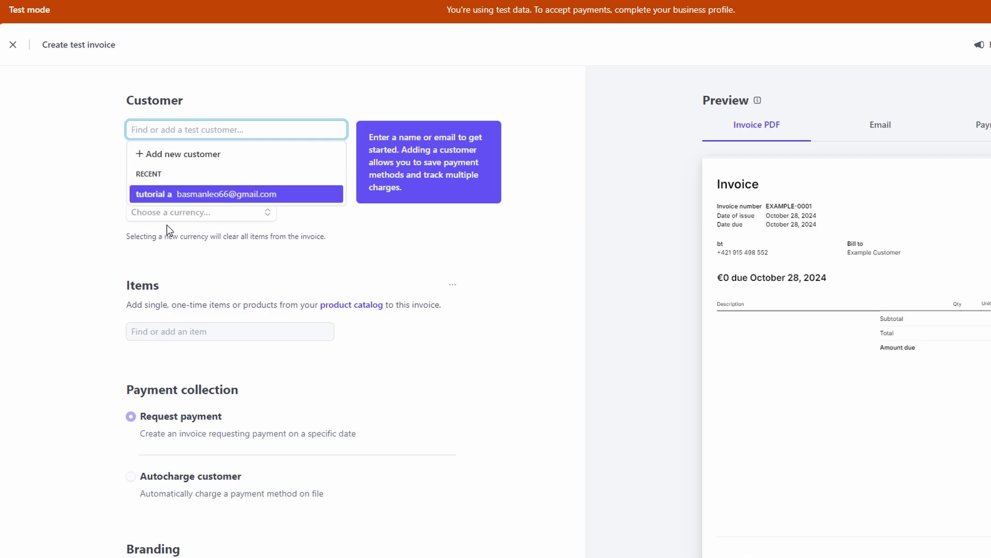
Step: Look through the test invoice form, then close it without creating an invoice
scroll(268, 342, "down", 4)
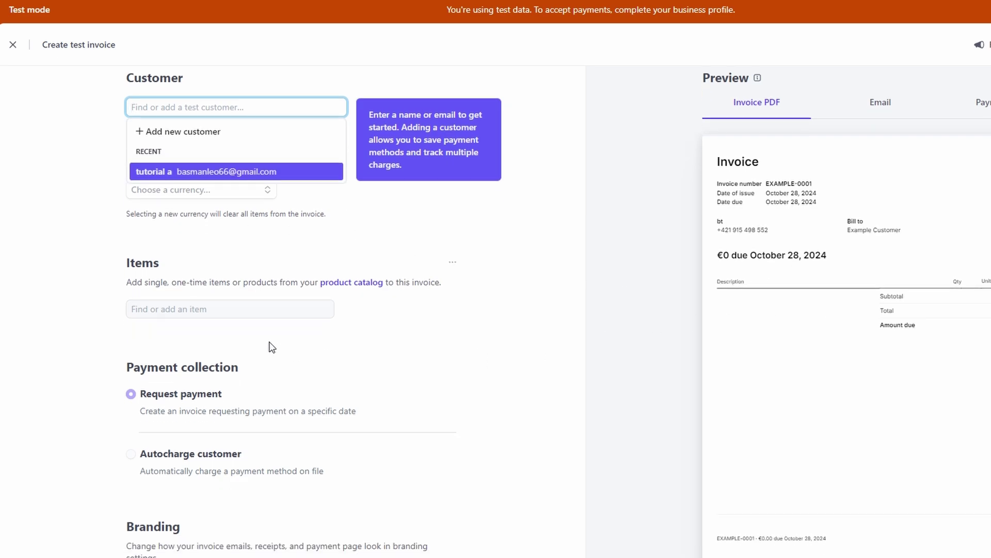
scroll(216, 290, "down", 4)
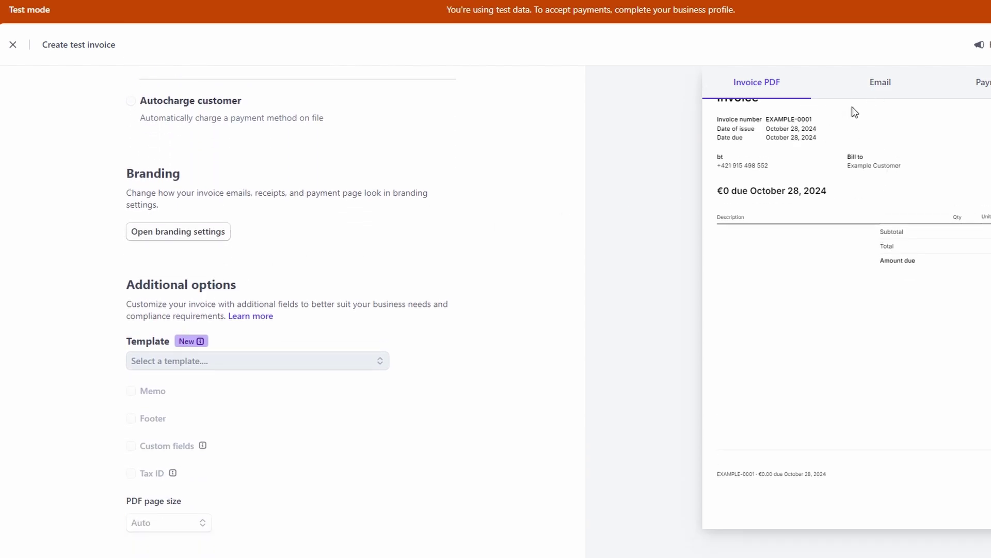
scroll(843, 149, "up", 8)
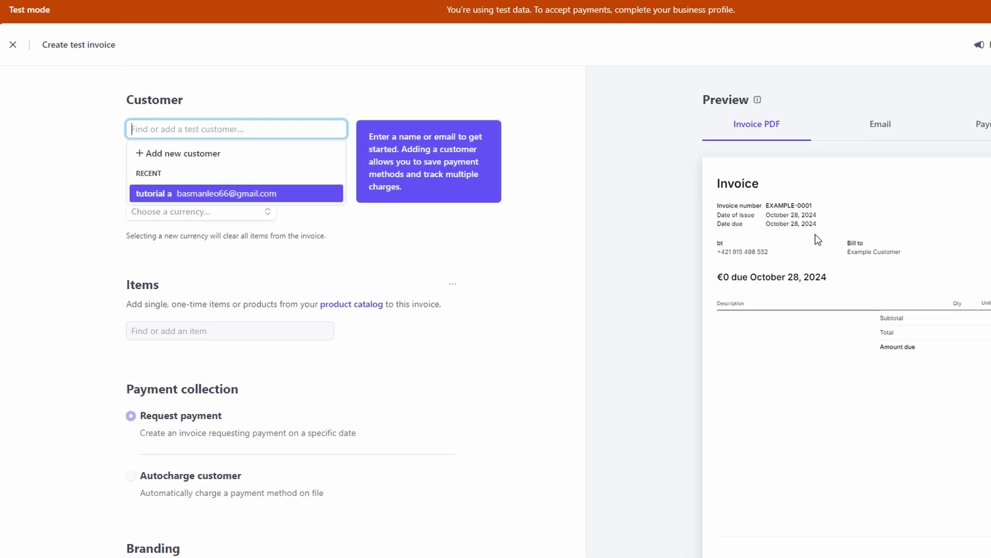
scroll(818, 238, "down", 1)
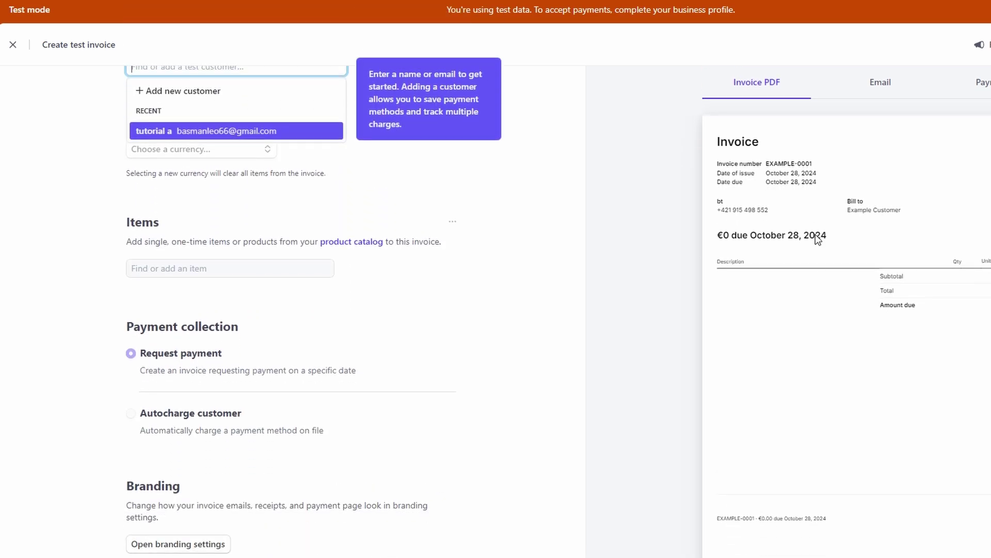
left_click(131, 415)
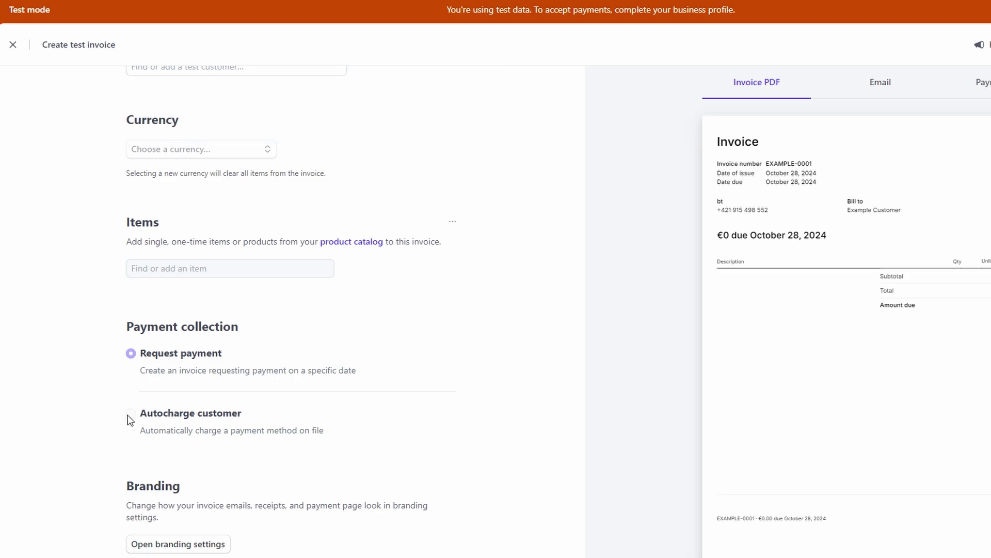
scroll(130, 420, "down", 3)
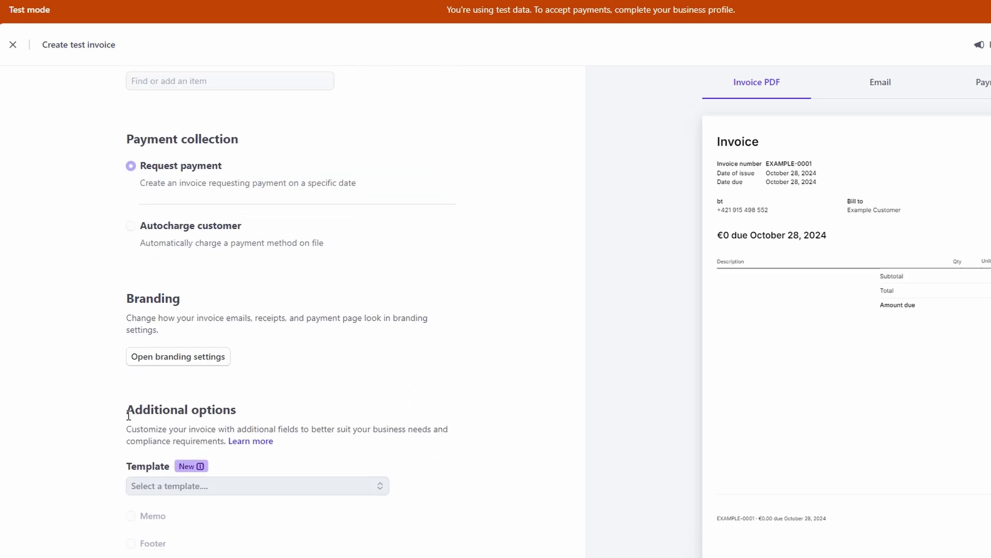
scroll(131, 431, "down", 1)
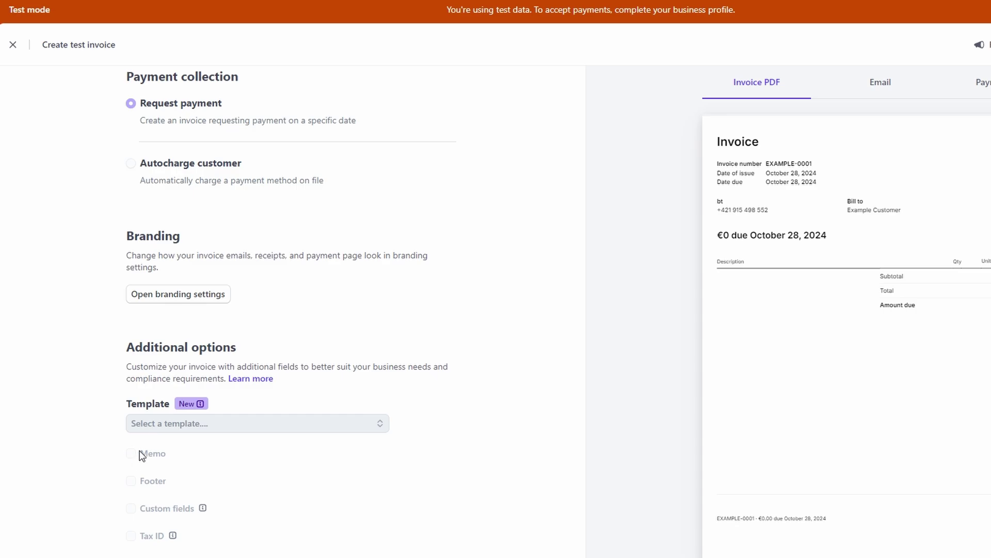
scroll(135, 457, "down", 1)
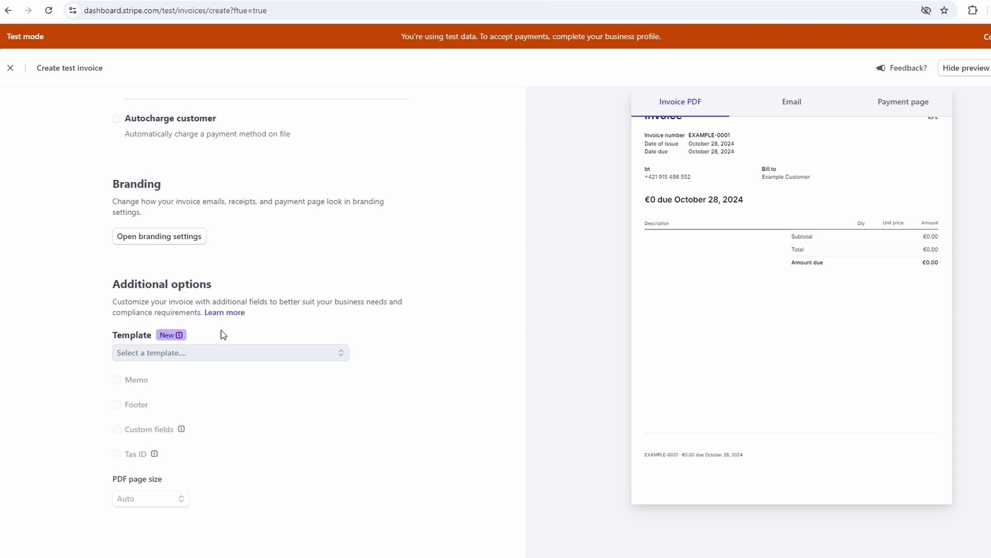
left_click(11, 70)
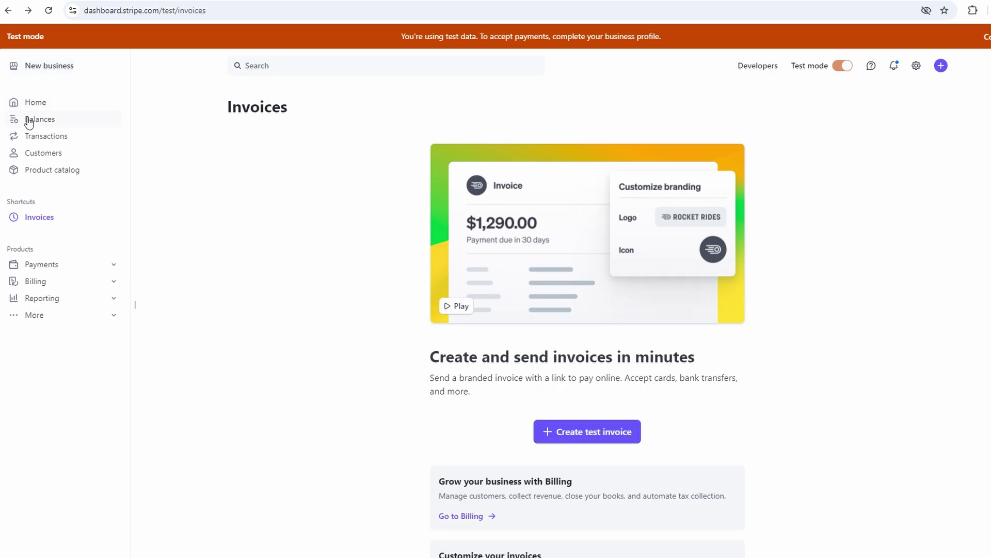
Step: Open Balances and highlight the €0.00 EUR balance heading and the add-bank-account notice
left_click(50, 124)
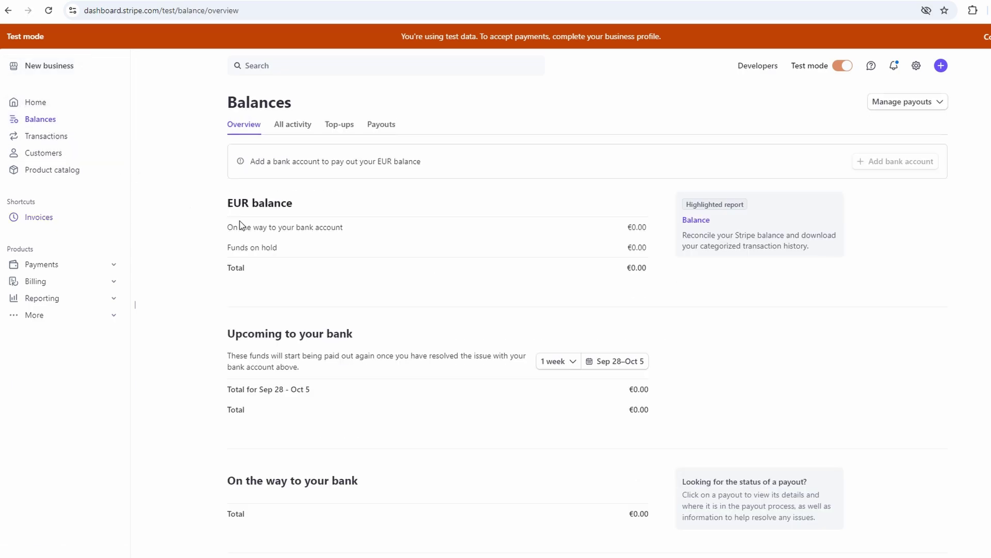
left_click_drag(228, 203, 289, 206)
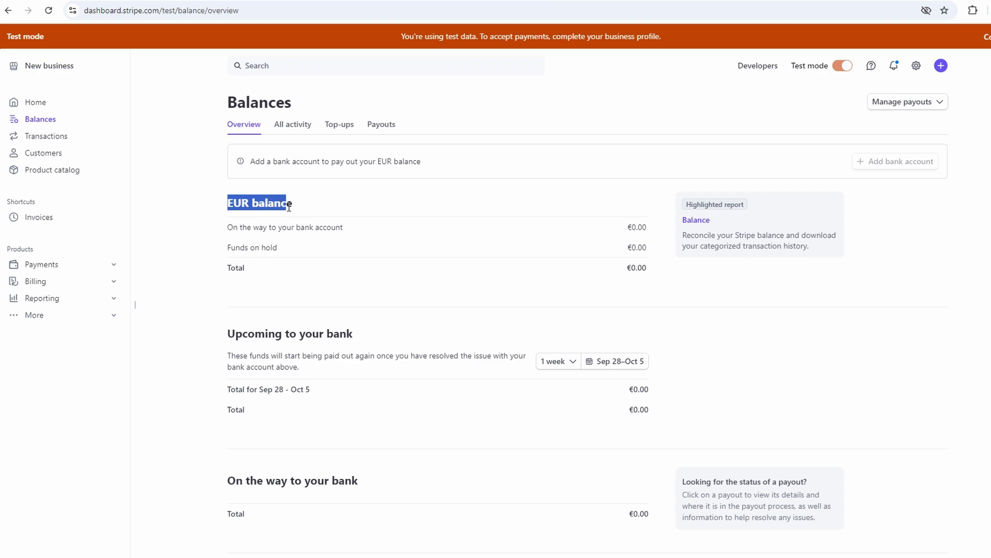
scroll(278, 239, "down", 2)
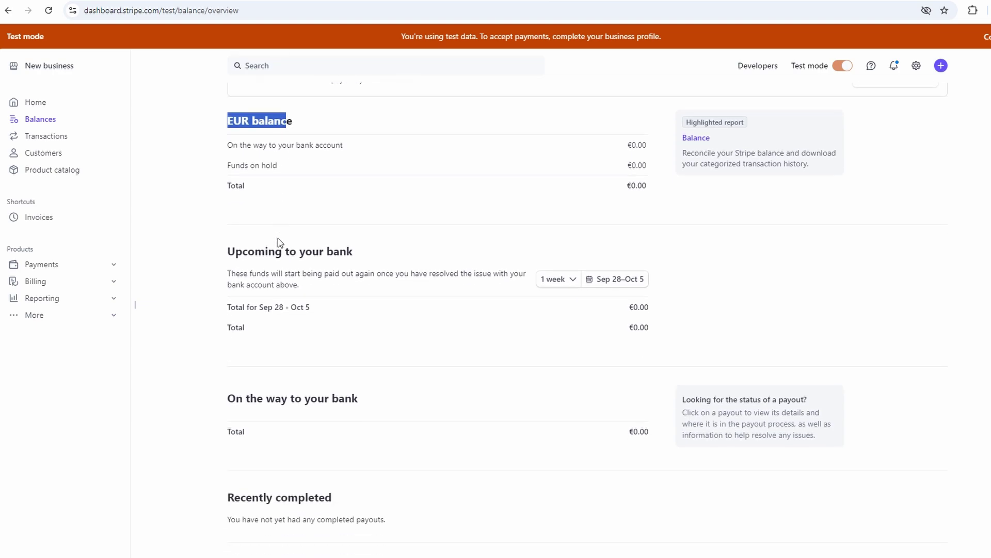
scroll(278, 239, "up", 2)
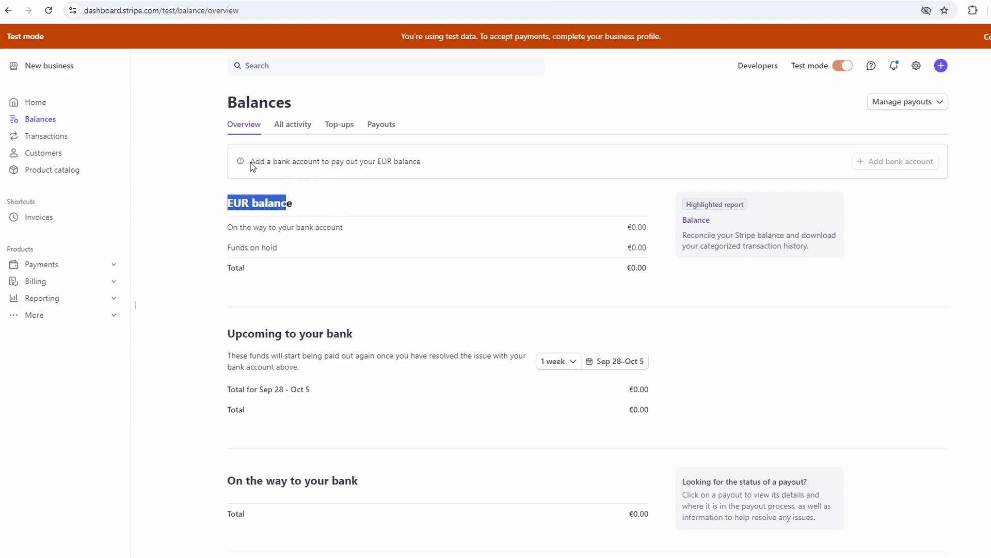
left_click_drag(250, 161, 427, 165)
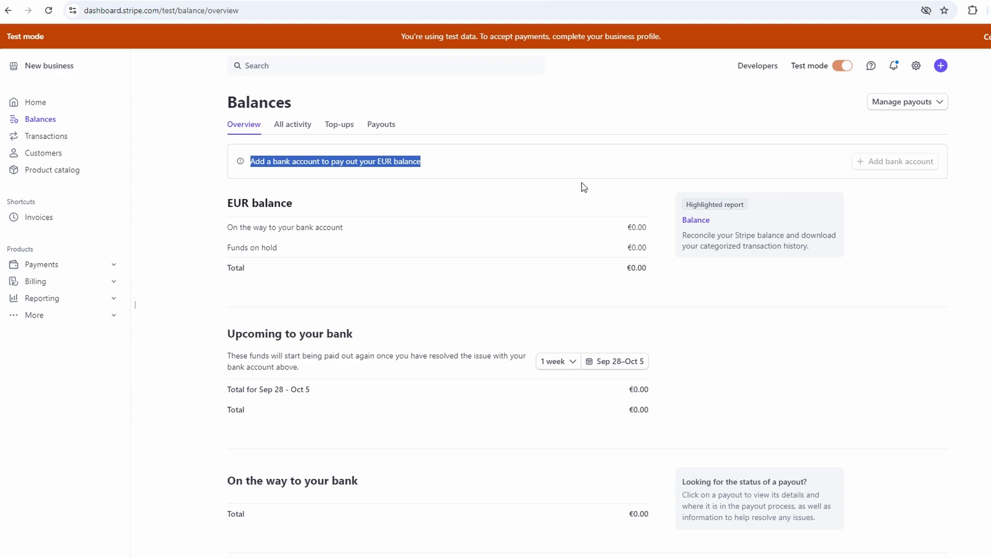
Step: Open Customers, now listing one customer, and review the Add customer form before discarding it
left_click(86, 158)
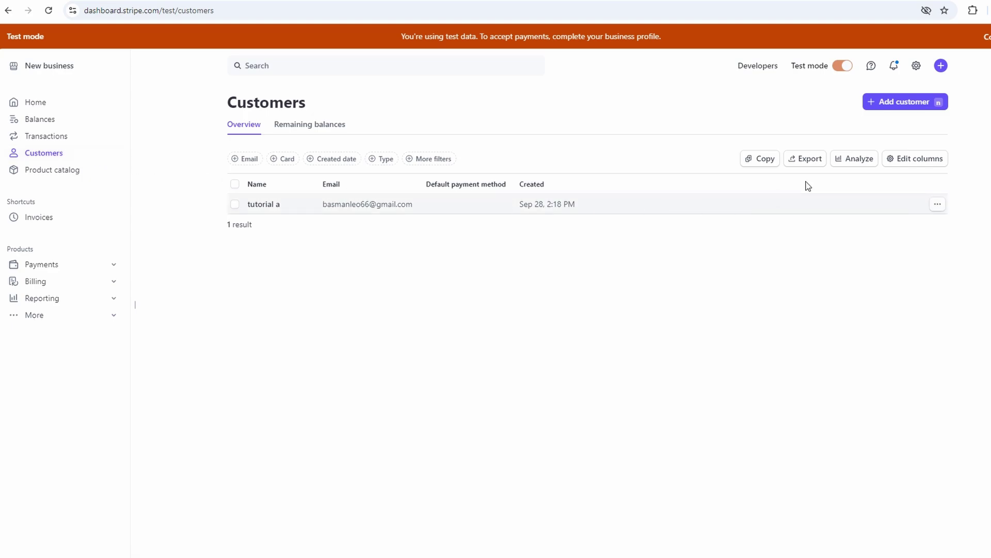
left_click(922, 101)
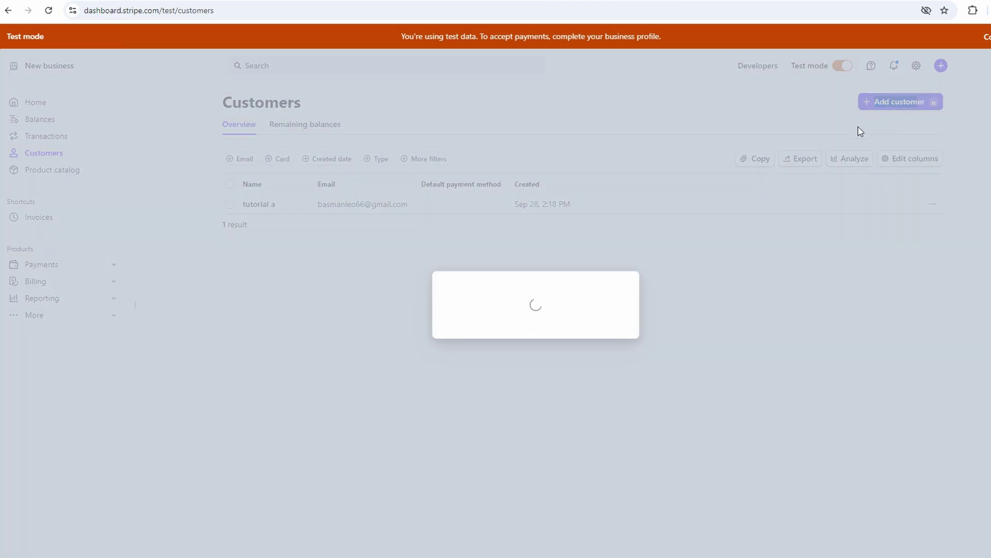
scroll(469, 248, "down", 5)
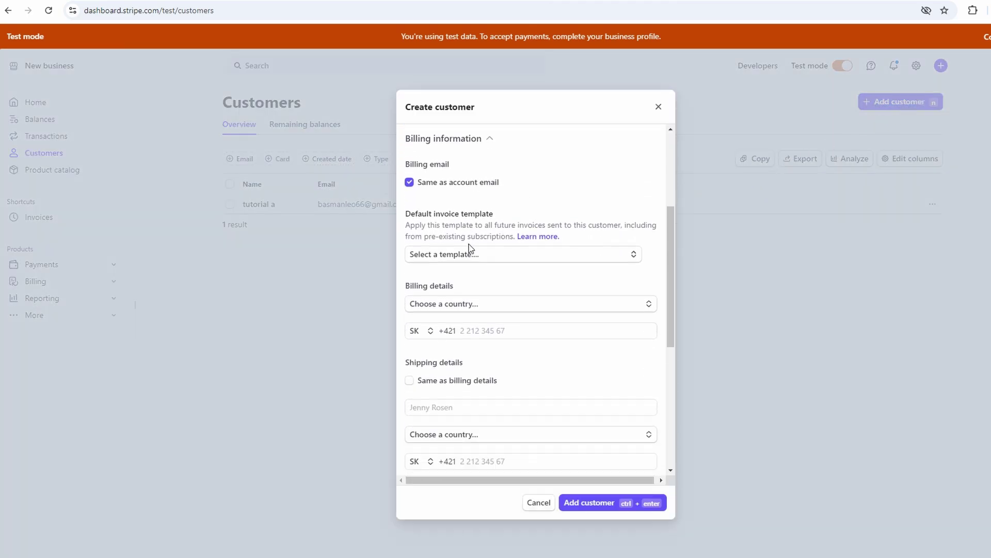
scroll(469, 248, "down", 5)
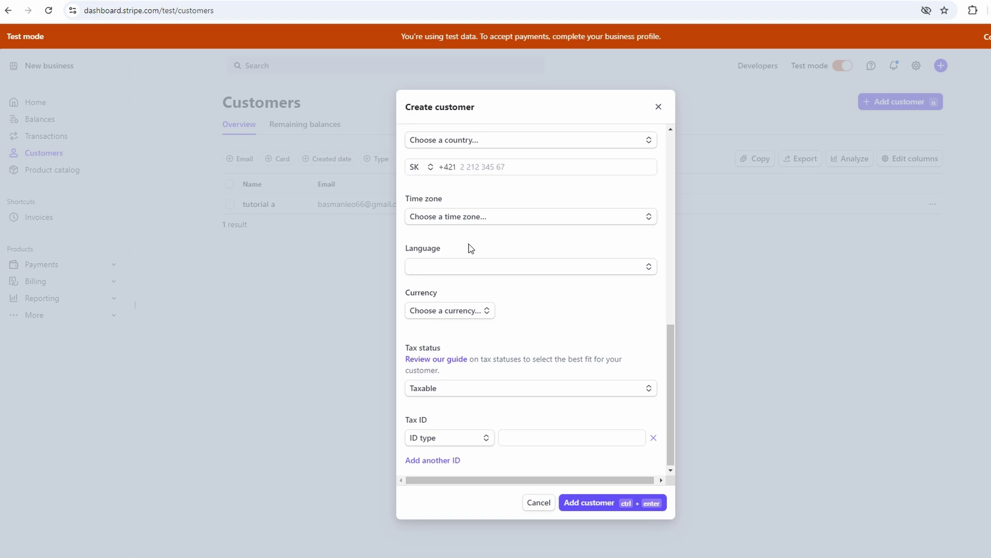
left_click(660, 108)
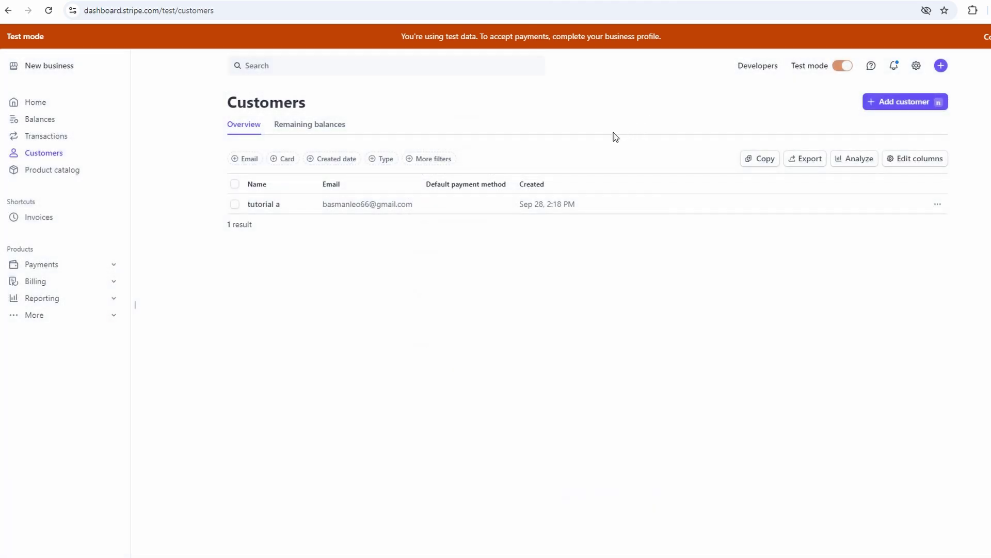
Step: Open the Product catalog, look through the Add a product form, and dismiss it with Escape
left_click(71, 170)
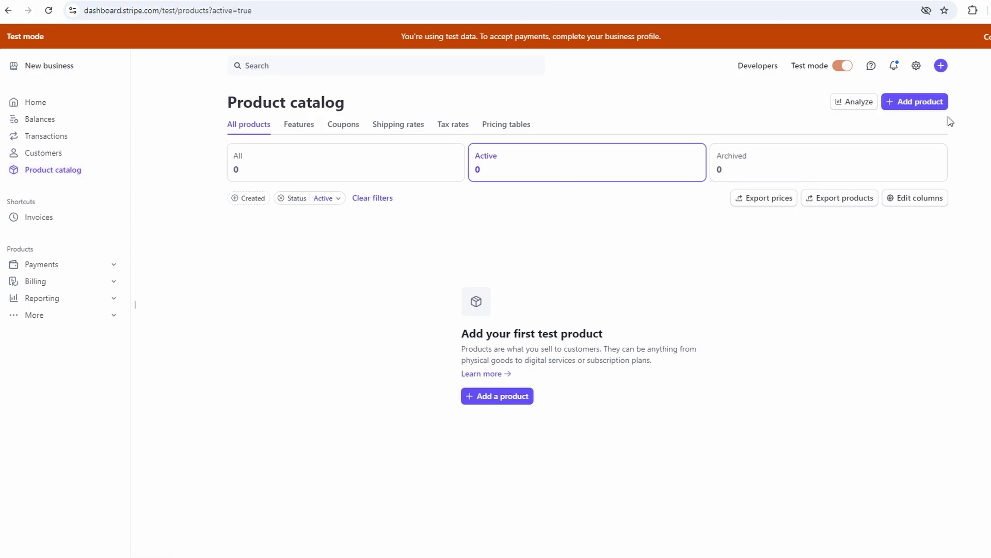
left_click(922, 106)
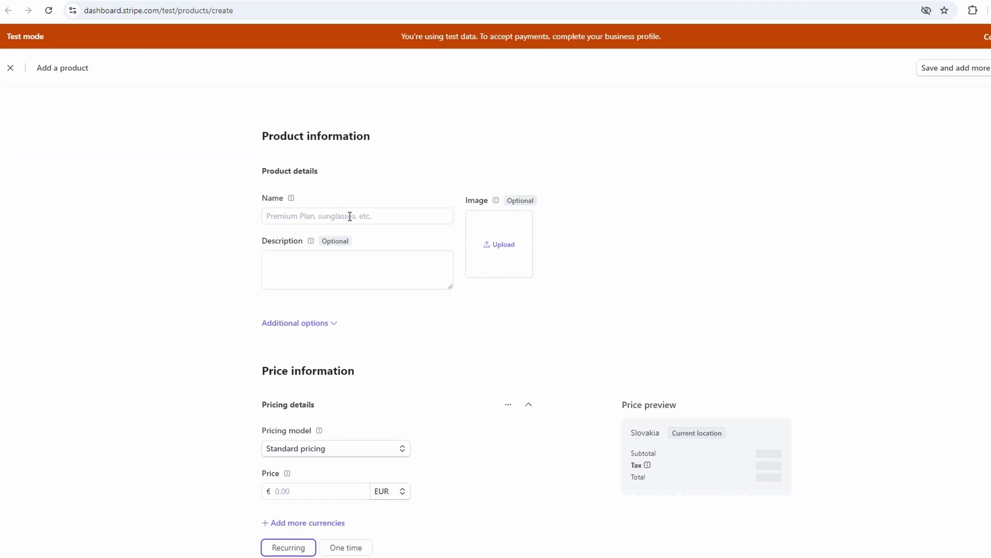
scroll(336, 221, "down", 3)
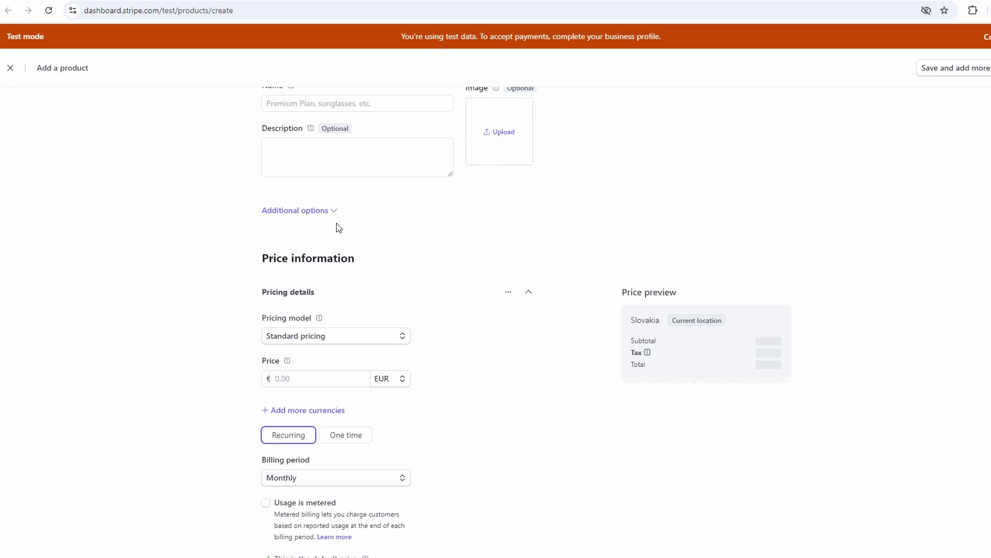
scroll(337, 225, "down", 3)
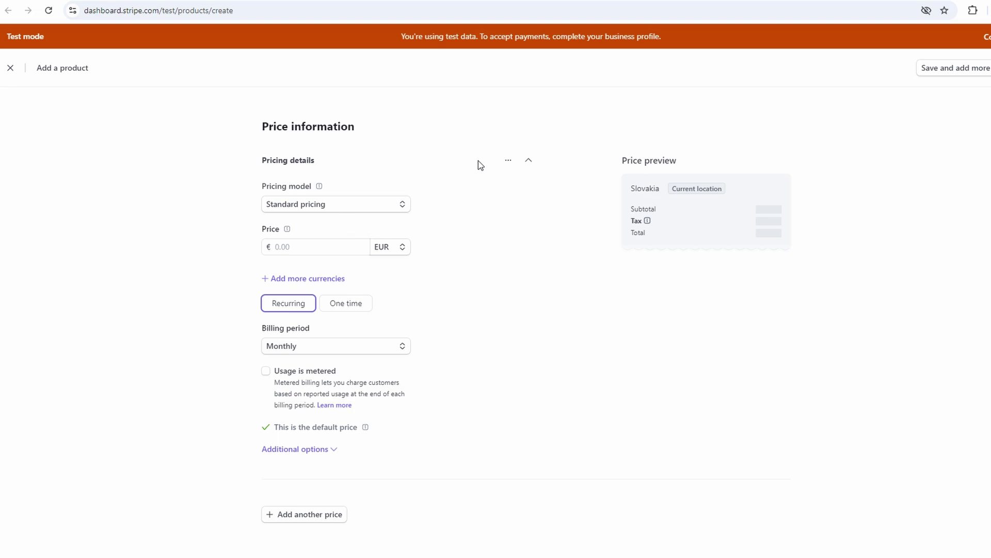
key("Escape")
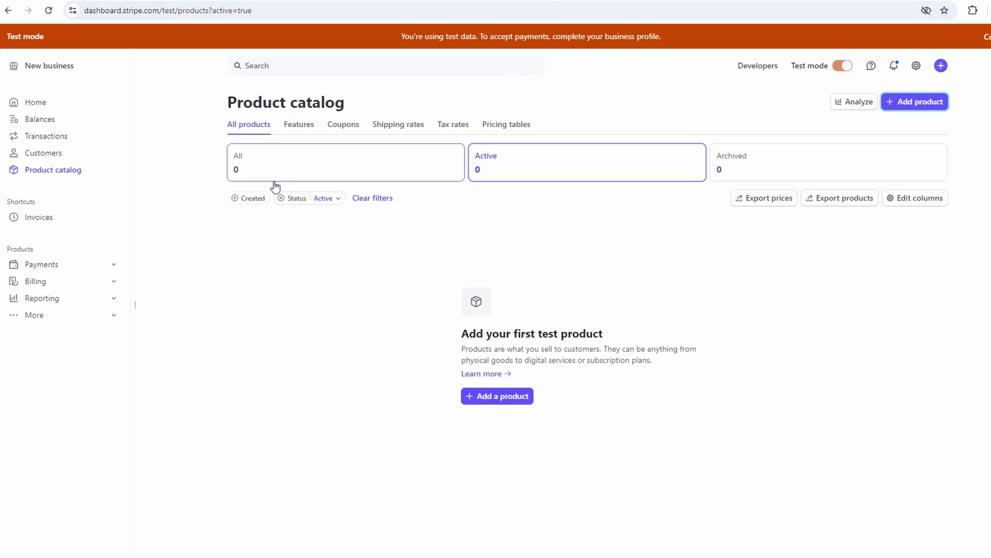
Step: Expand More and Reporting in the sidebar to reach the Reports hub
left_click(32, 315)
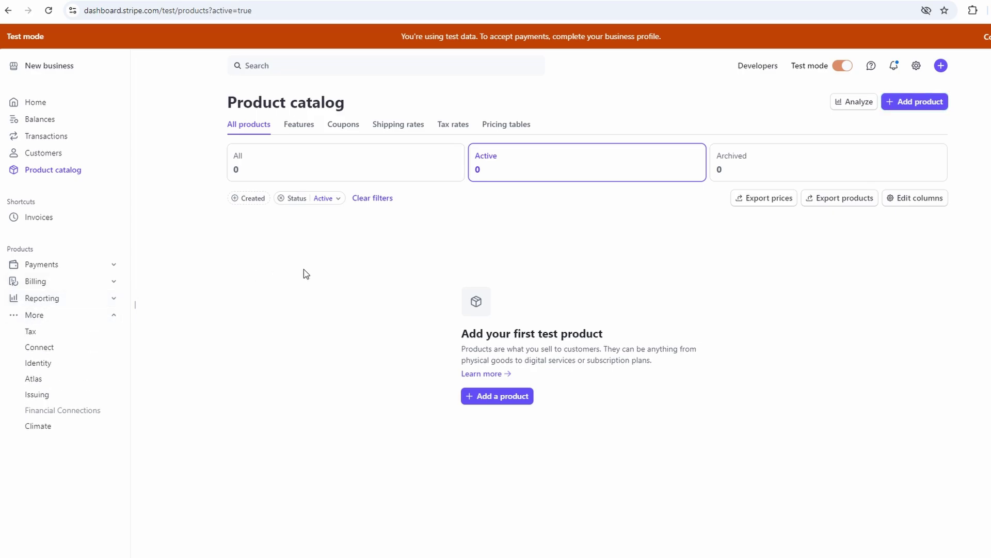
left_click(46, 297)
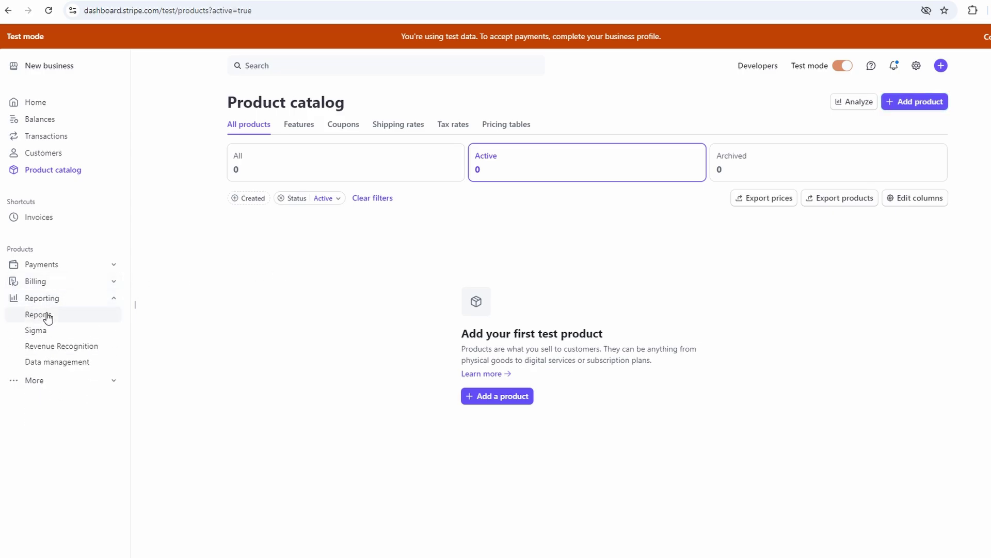
left_click(46, 315)
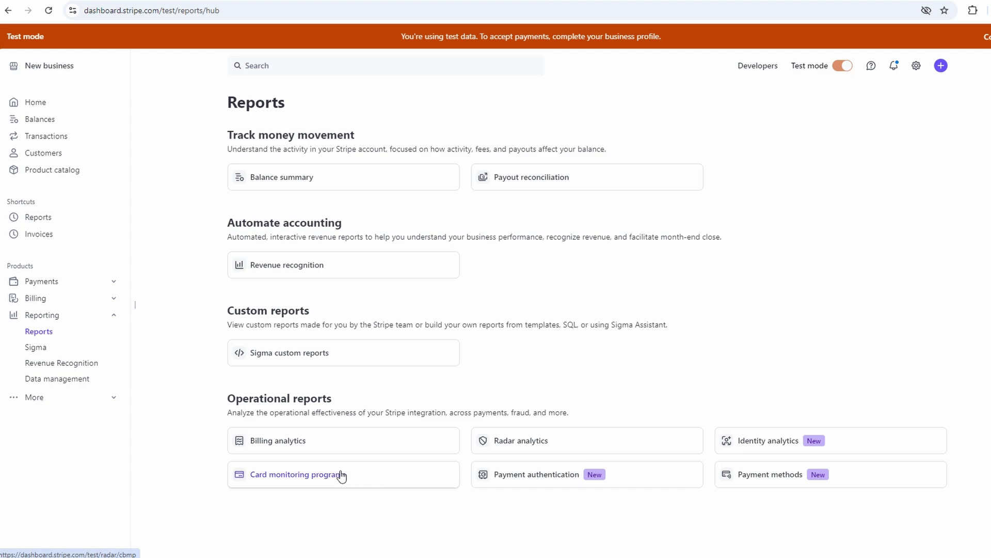
Step: Return Home and scroll through the €0.00 gross volume, EUR balance and overview charts
left_click(44, 106)
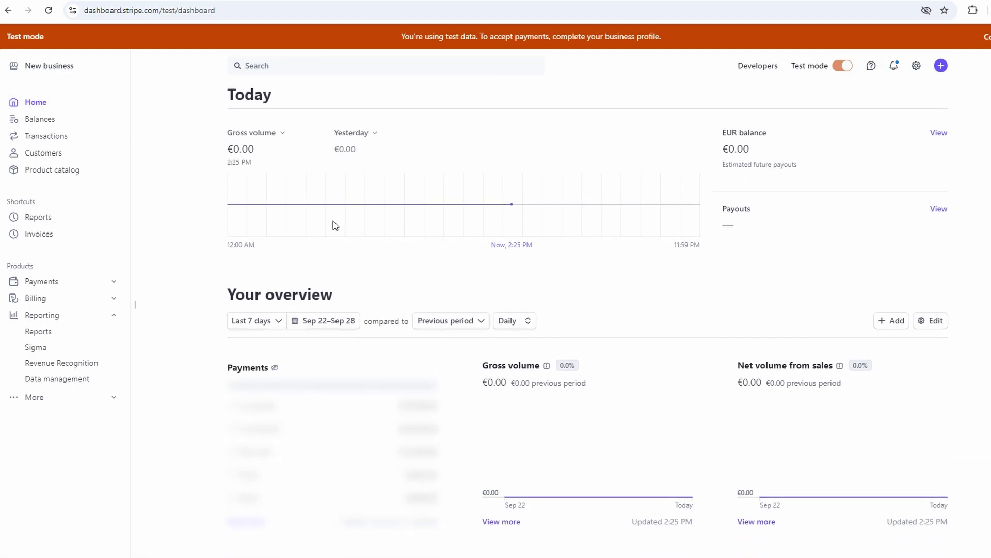
scroll(334, 225, "down", 4)
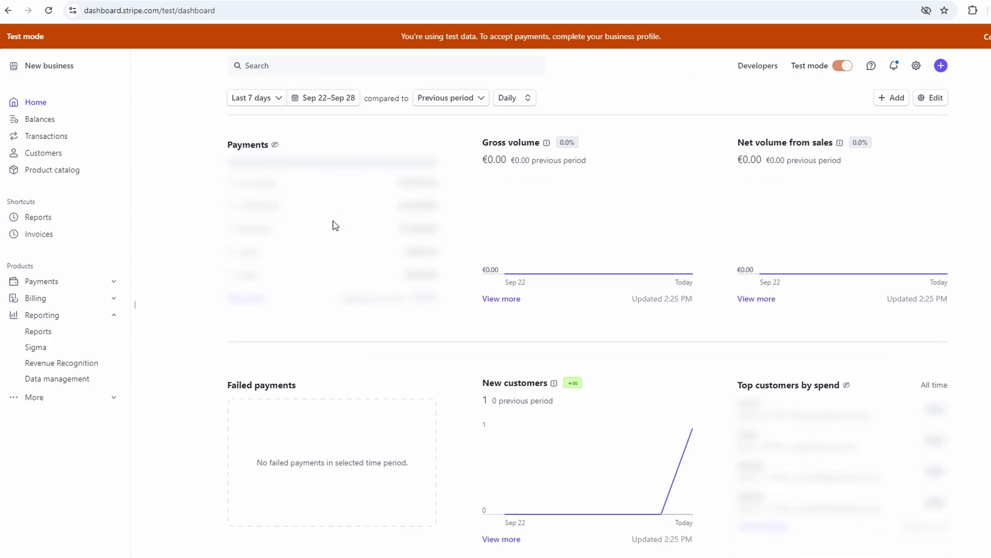
mouse_move(684, 470)
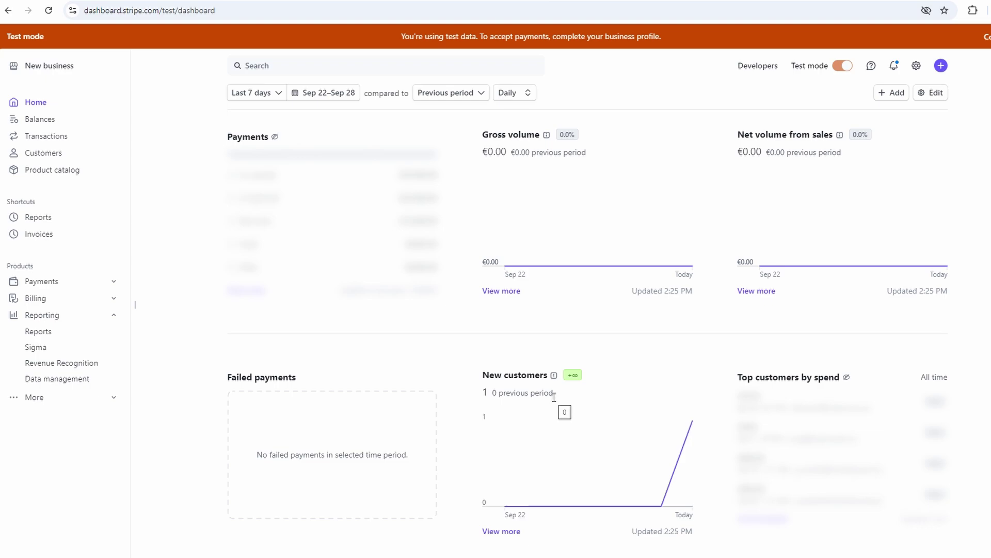
left_click(108, 397)
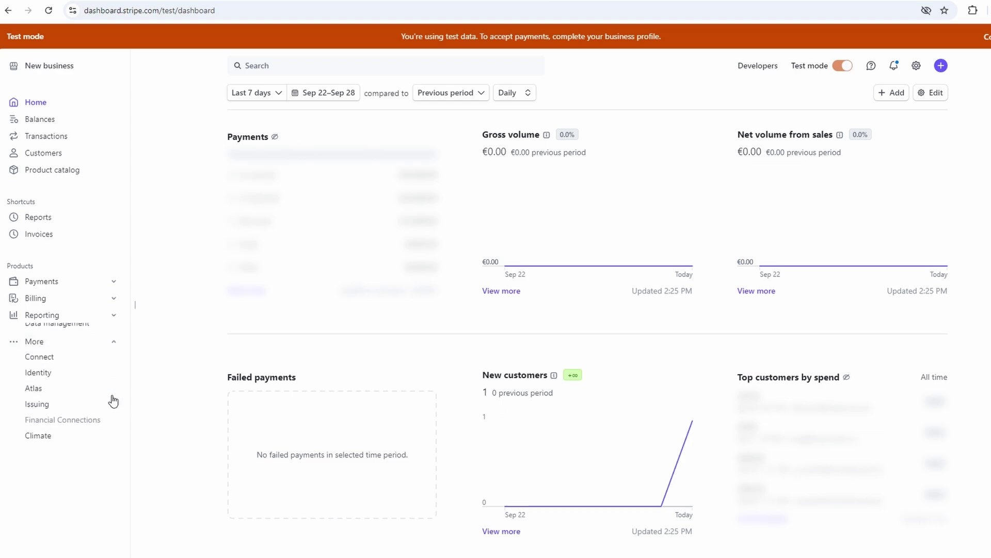
scroll(525, 420, "up", 8)
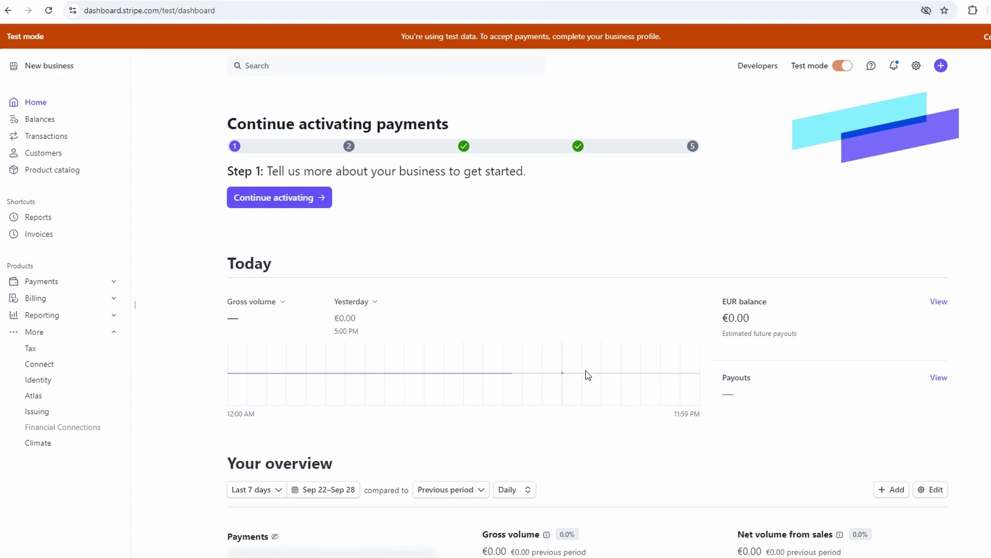
Step: Check the + Create menu, then mark the single email-verification notification as read
left_click(941, 66)
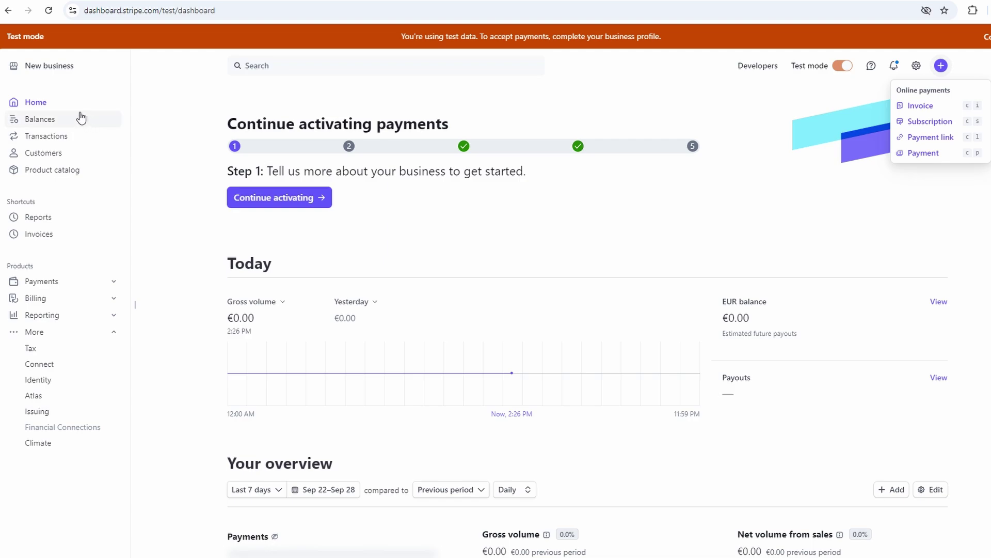
left_click(38, 102)
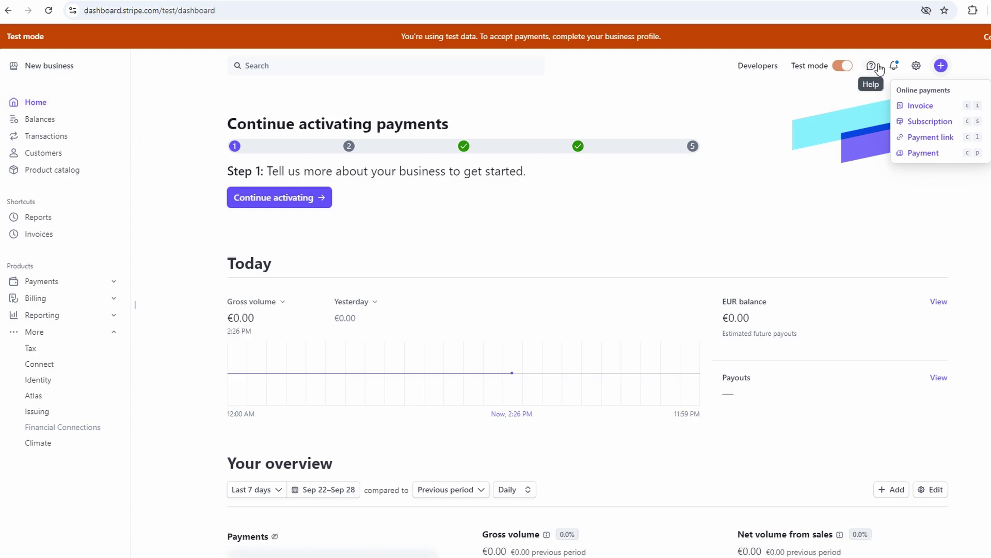
left_click(896, 70)
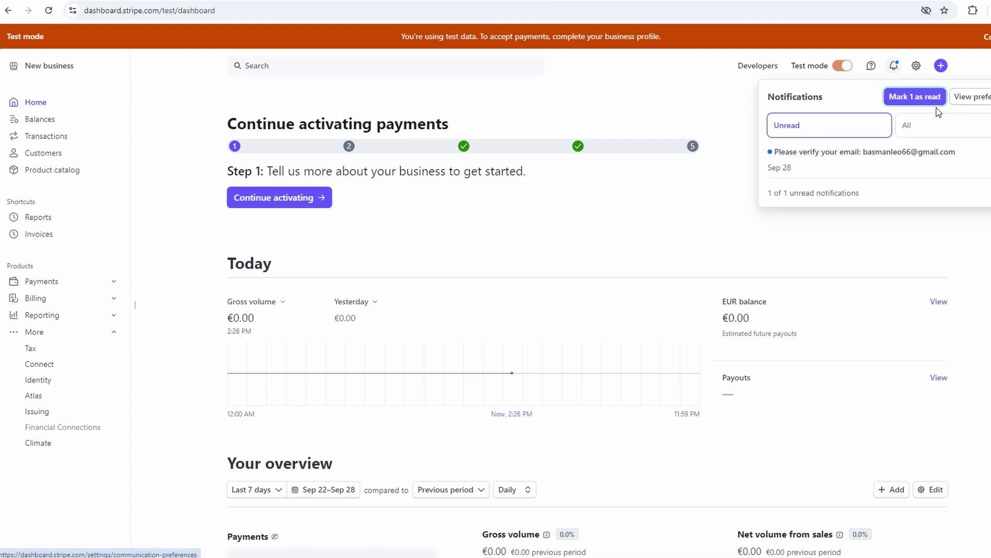
left_click(905, 101)
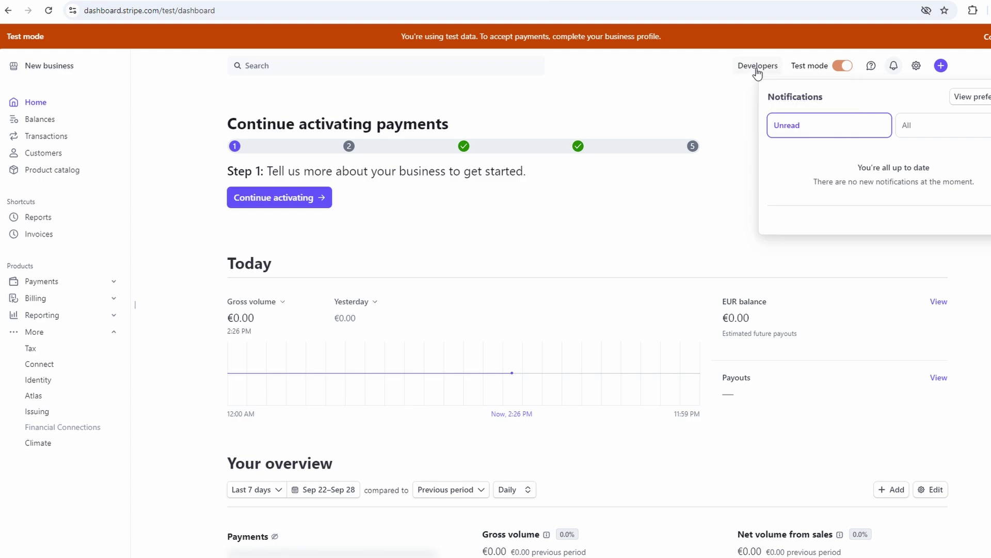
mouse_move(758, 68)
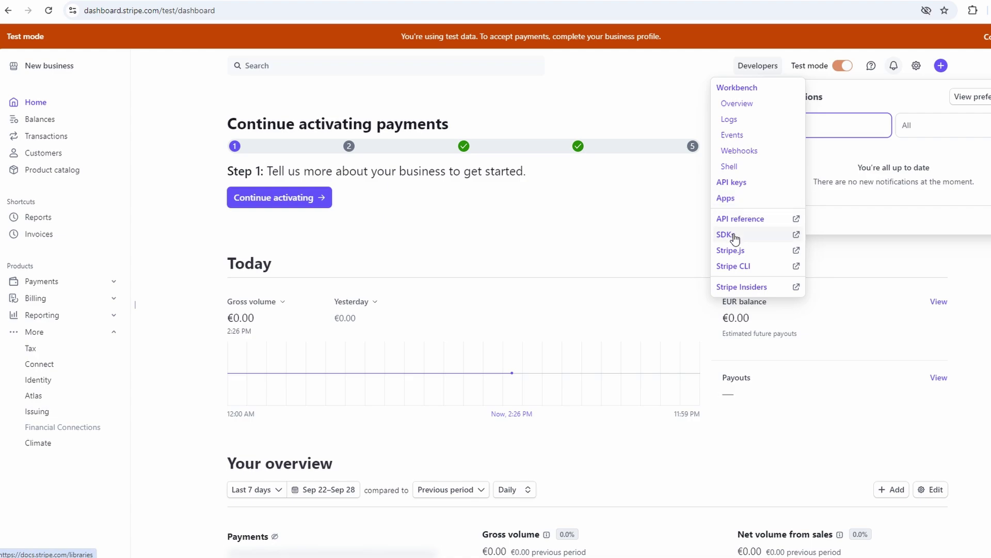
left_click(608, 250)
Step: Visit the Balances overview, Transactions page and Customers list in turn
scroll(609, 244, "down", 8)
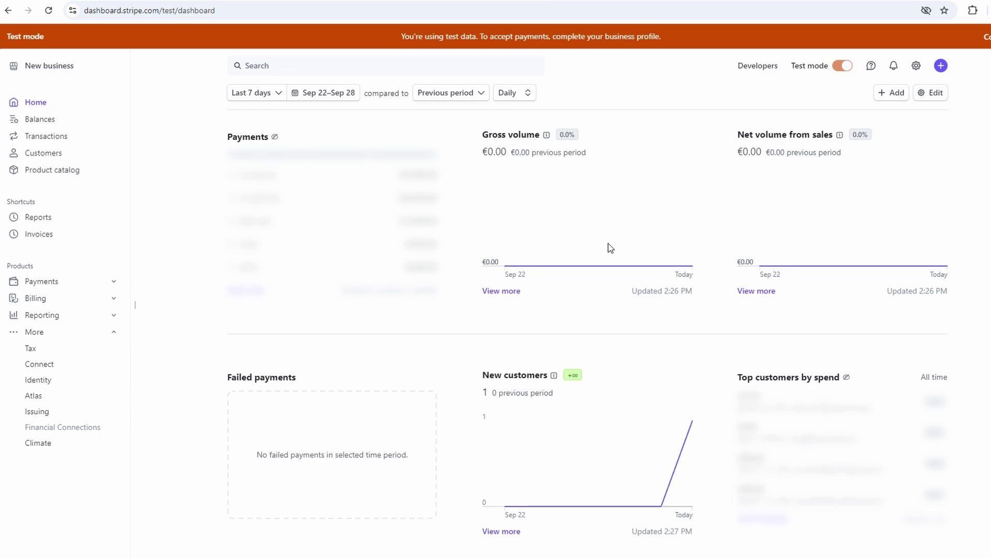
scroll(608, 243, "up", 5)
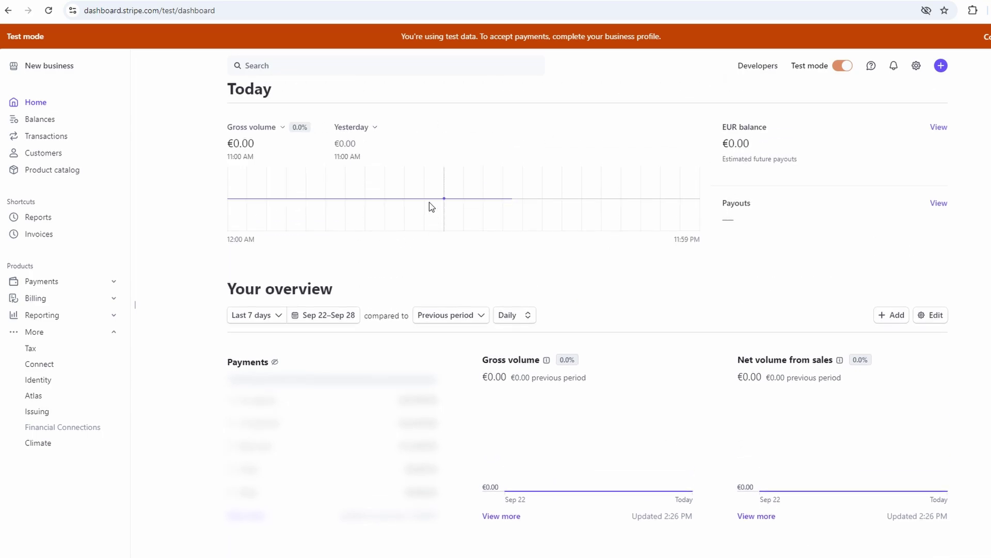
left_click(54, 125)
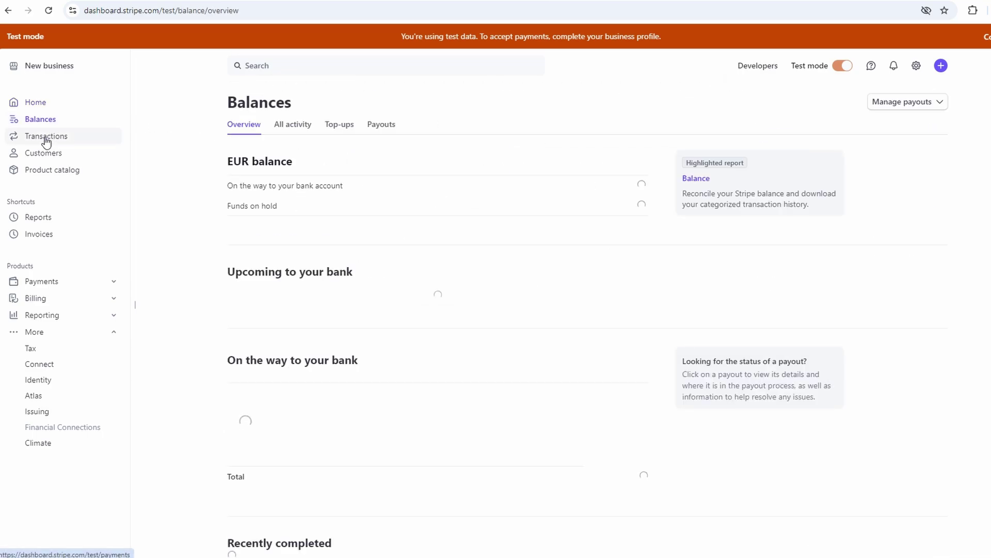
left_click(46, 136)
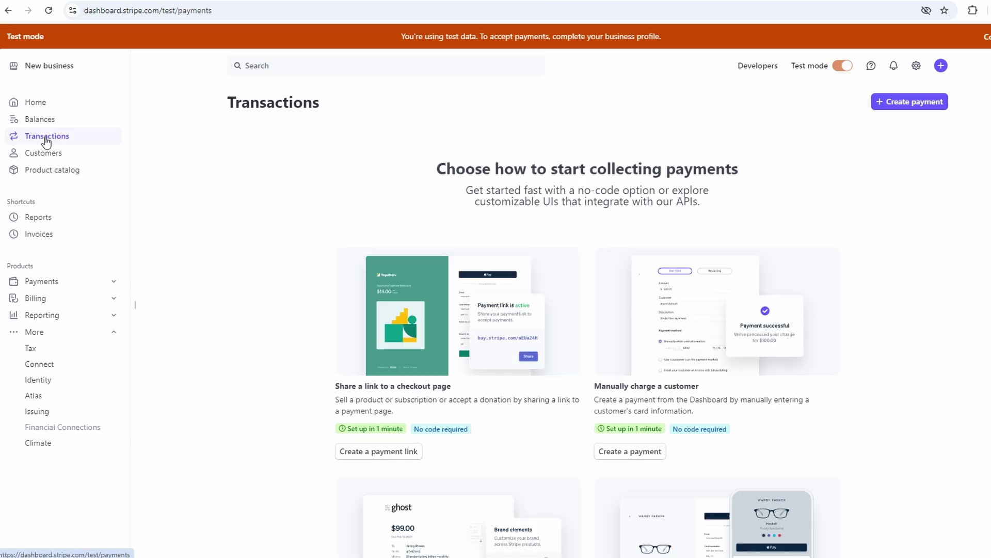
left_click(43, 155)
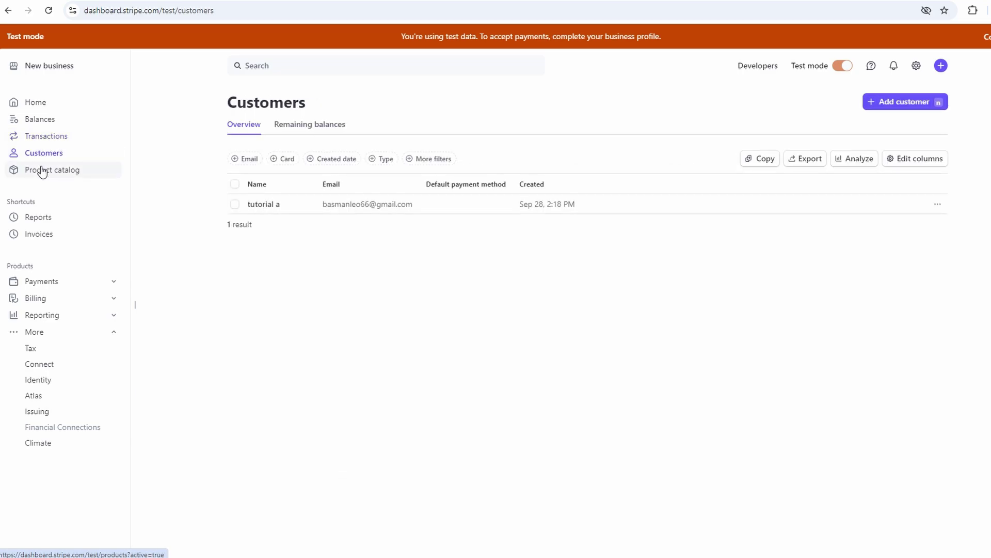
Step: Browse the Product catalog, Reports hub and Invoices, ending on the Payments Disputes page
left_click(42, 170)
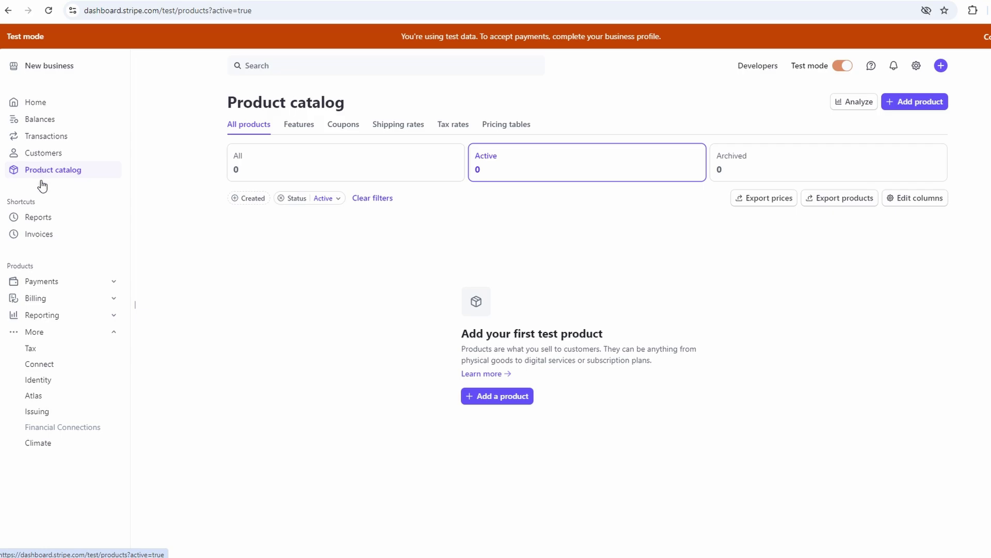
left_click(34, 221)
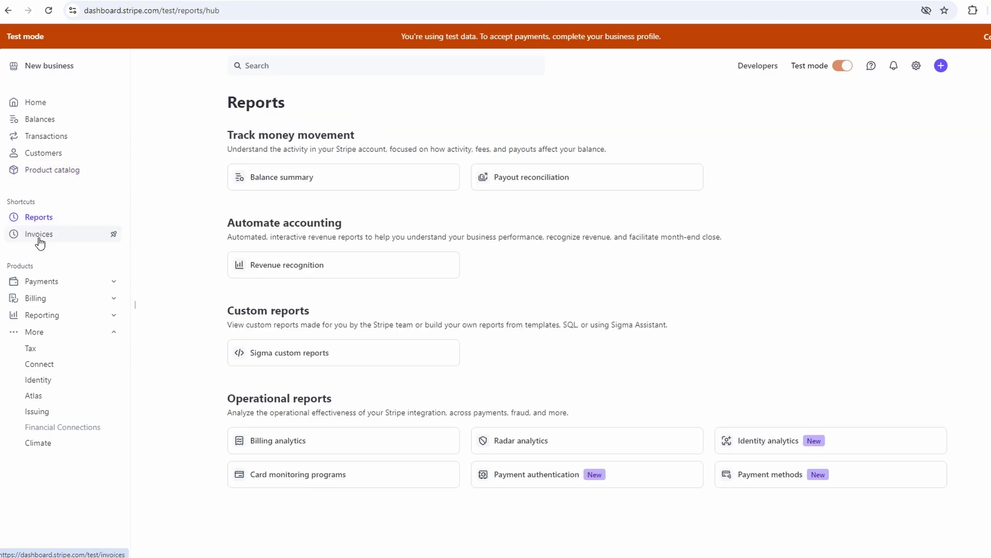
left_click(39, 240)
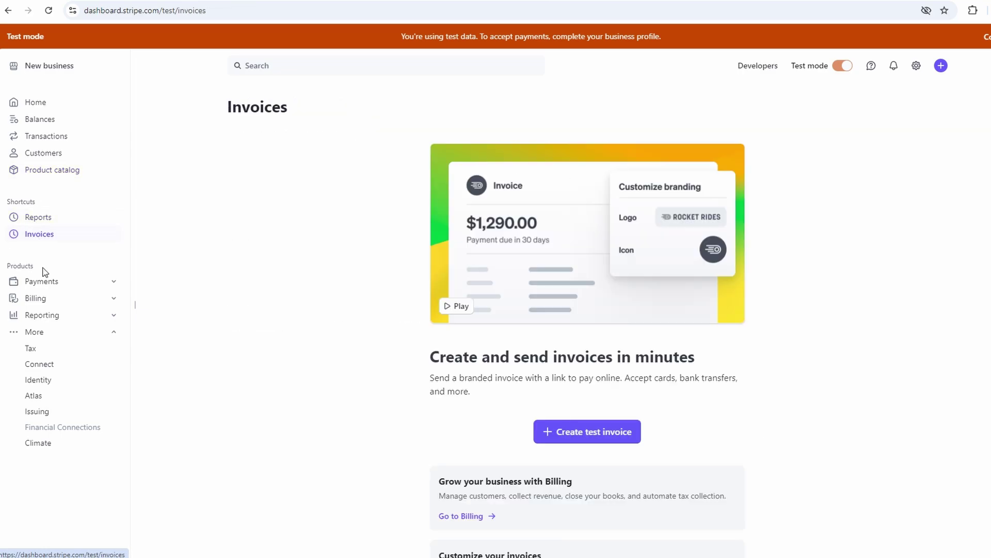
left_click(44, 281)
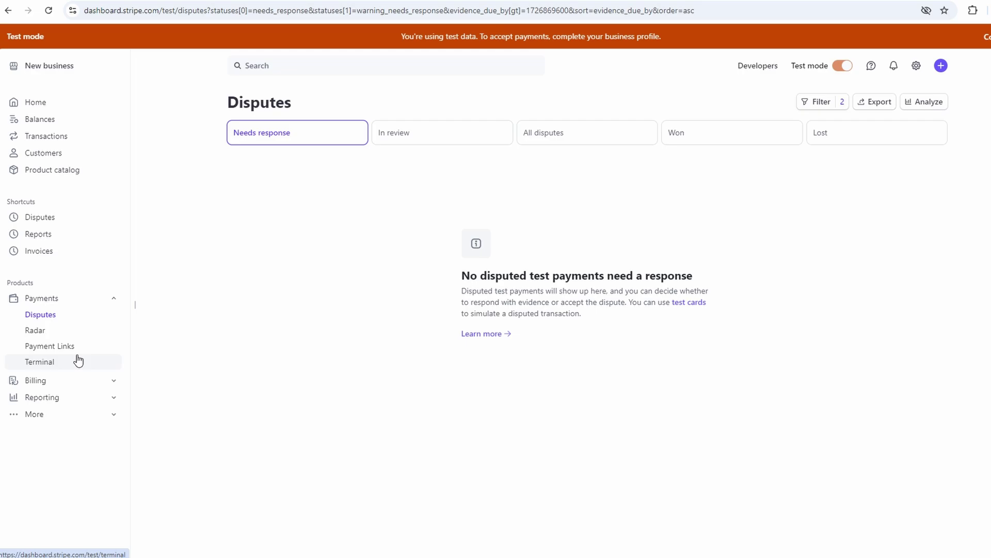